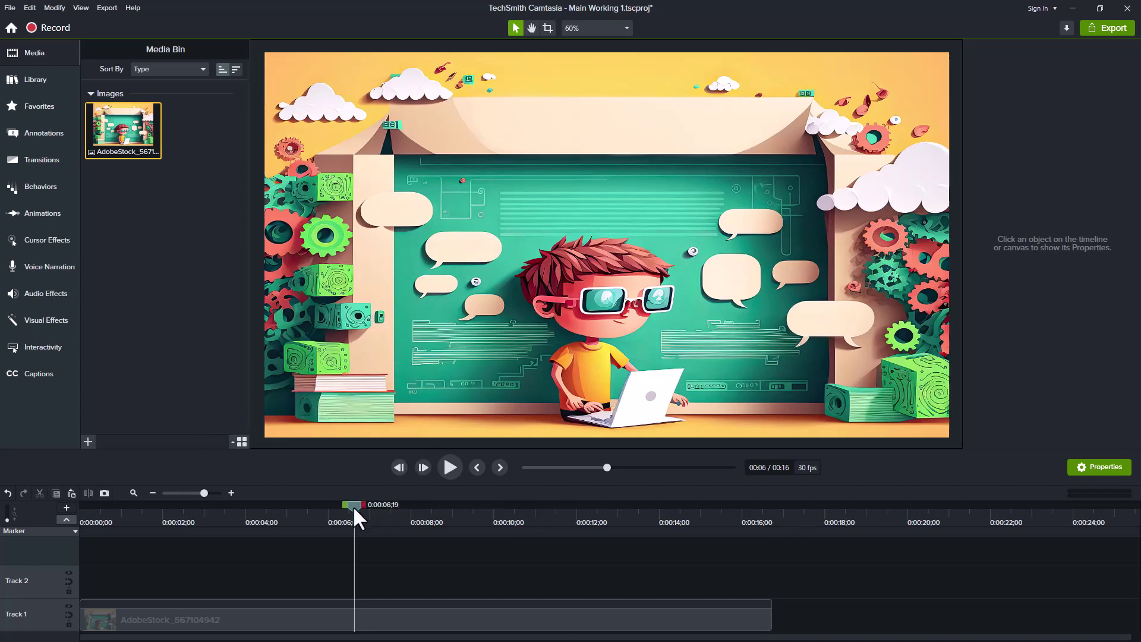
Move the playhead to 0:00:04;10 and show the Animations presets list.
{"action": "left_click_drag", "start_coordinate": [354, 509], "coordinate": [260, 510]}
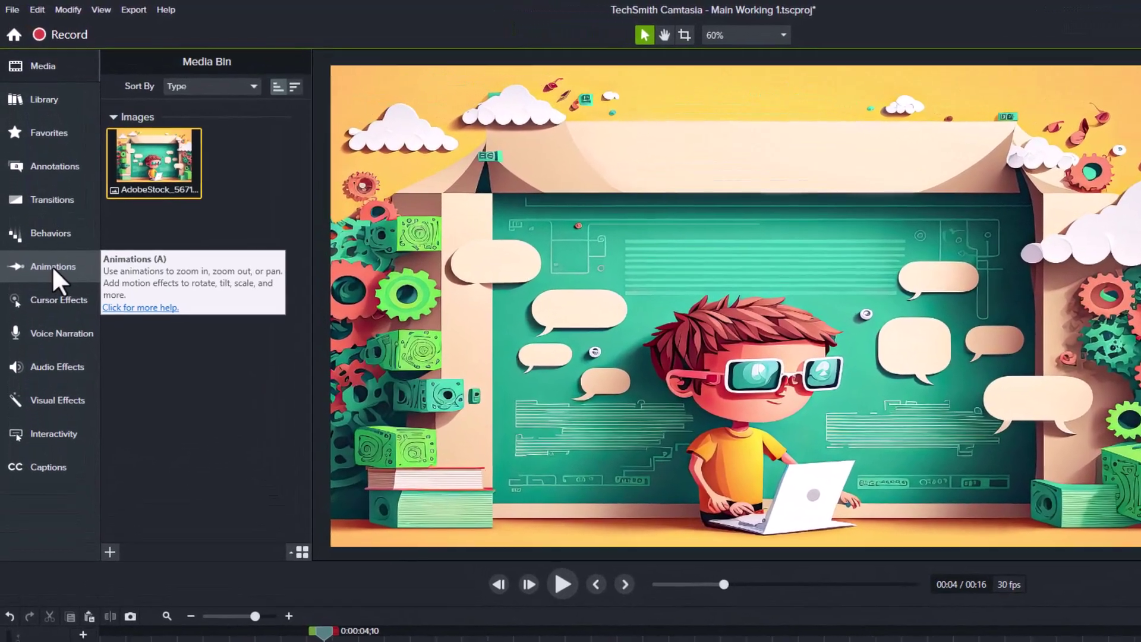
{"action": "left_click", "coordinate": [52, 266]}
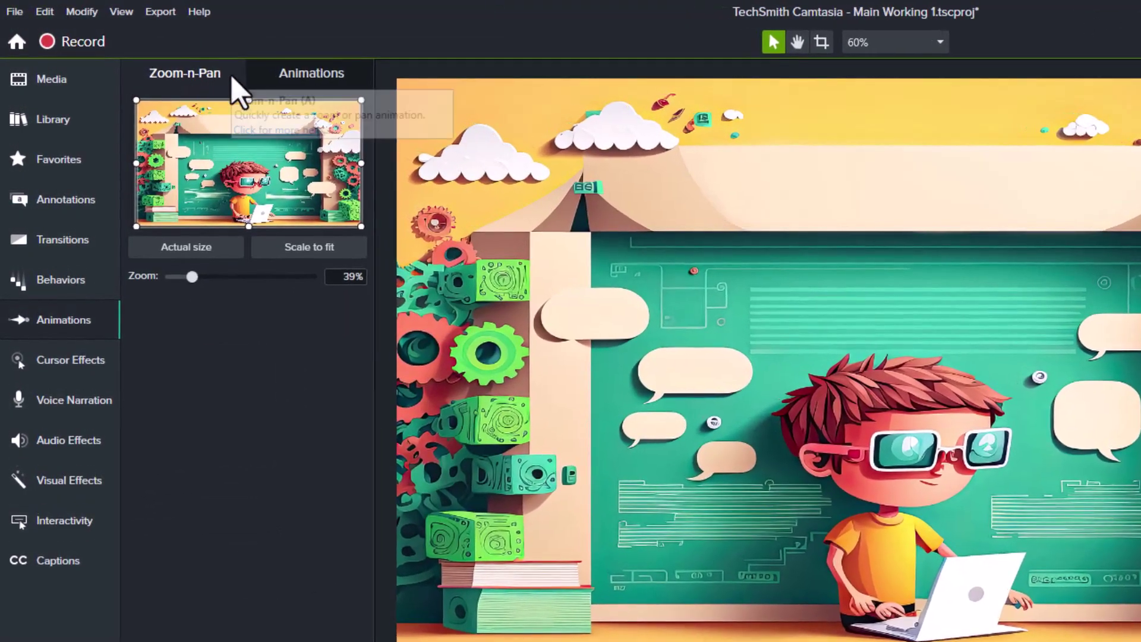
{"action": "left_click", "coordinate": [312, 77]}
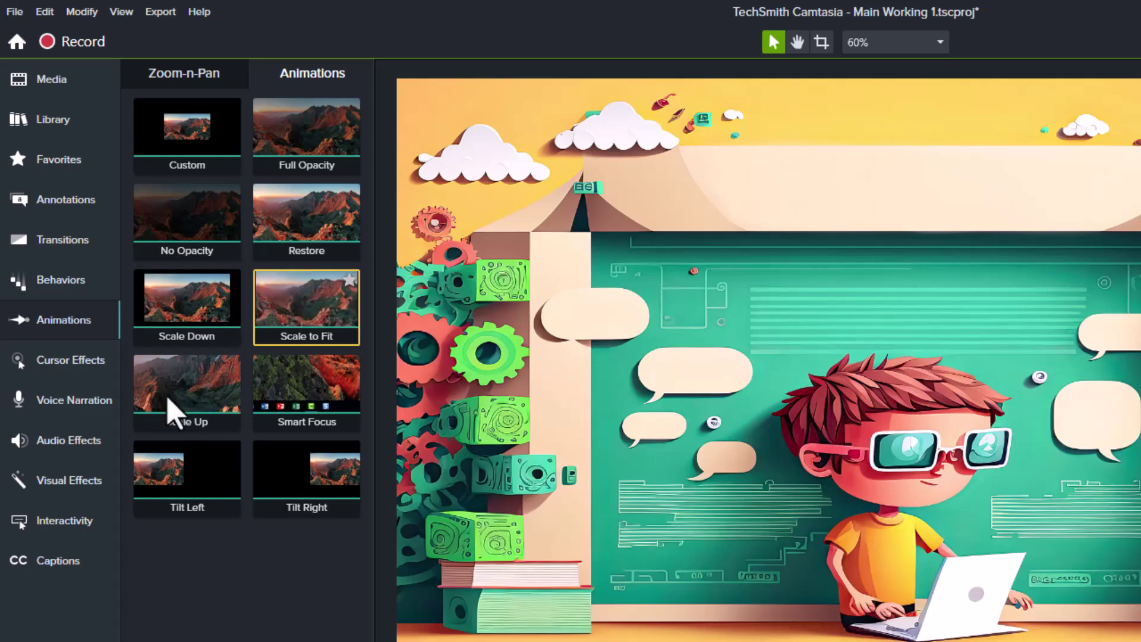
Apply the Scale Up preset to the Track 1 image clip and preview it.
{"action": "left_click_drag", "start_coordinate": [176, 378], "coordinate": [199, 605]}
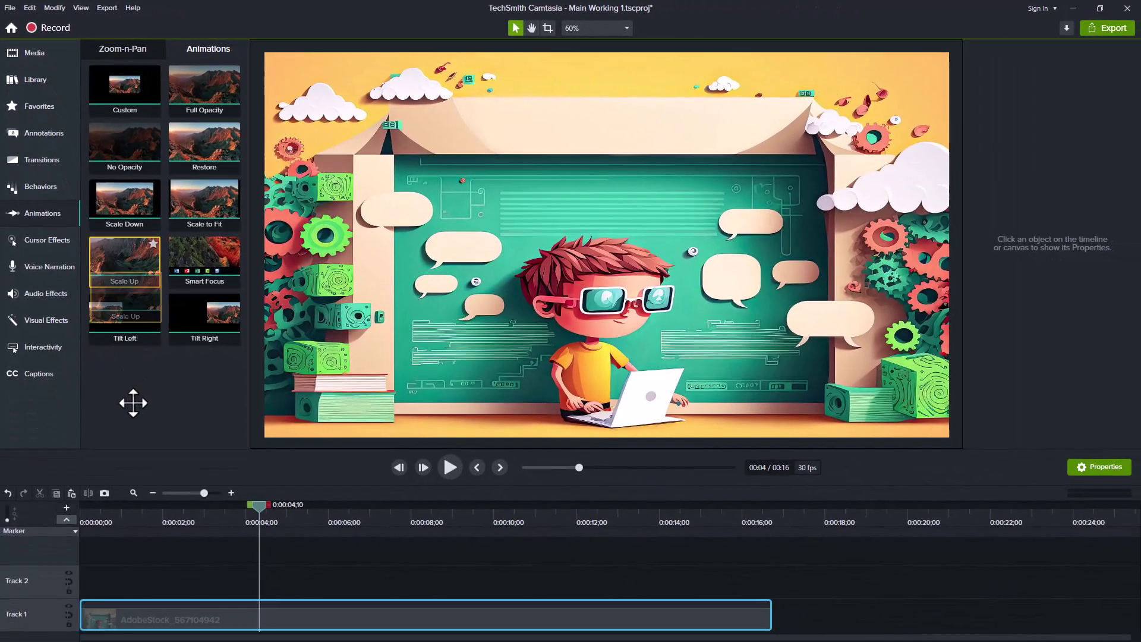
{"action": "left_click_drag", "start_coordinate": [133, 403], "coordinate": [240, 620]}
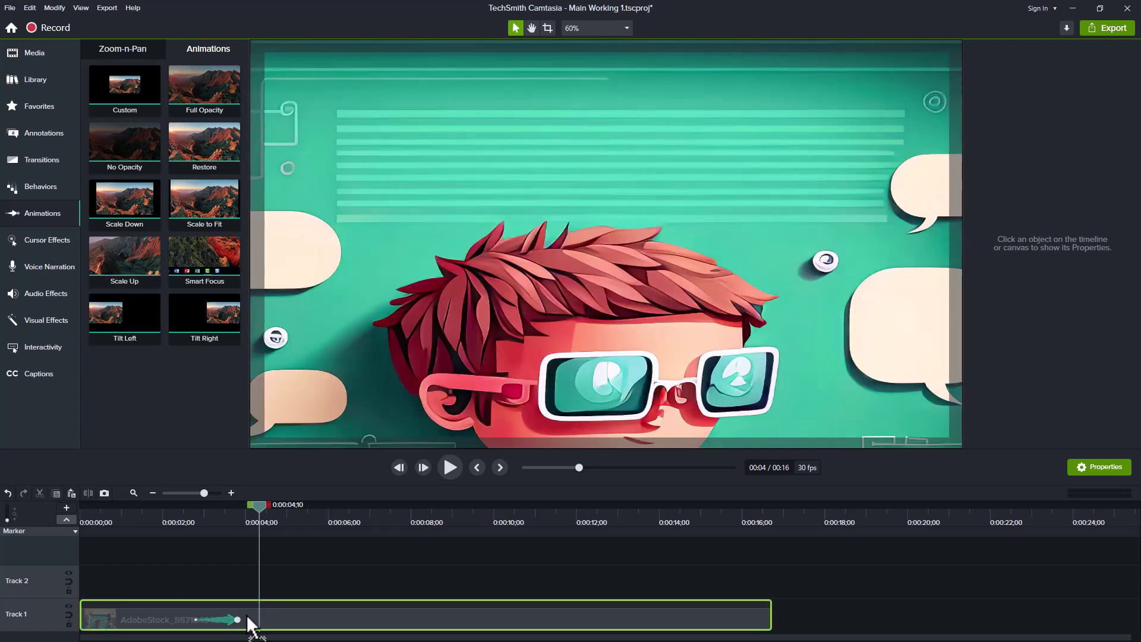
{"action": "mouse_move", "coordinate": [248, 501]}
{"action": "left_mouse_down"}
{"action": "mouse_move", "coordinate": [182, 517]}
{"action": "mouse_move", "coordinate": [249, 523]}
{"action": "left_mouse_up"}
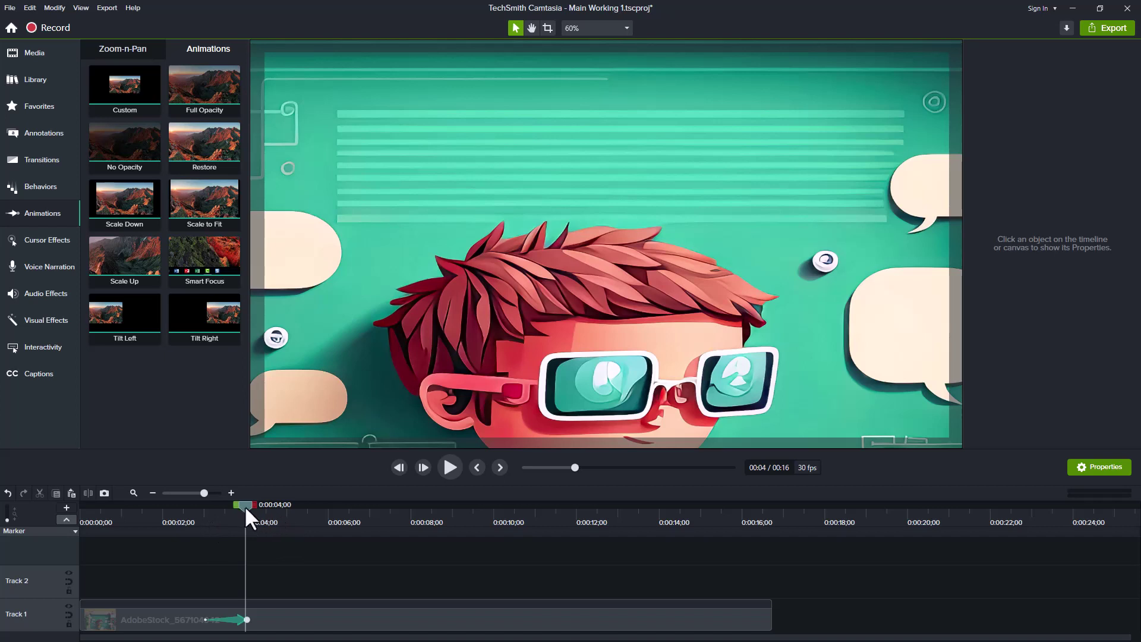
{"action": "left_click_drag", "start_coordinate": [245, 507], "coordinate": [273, 507]}
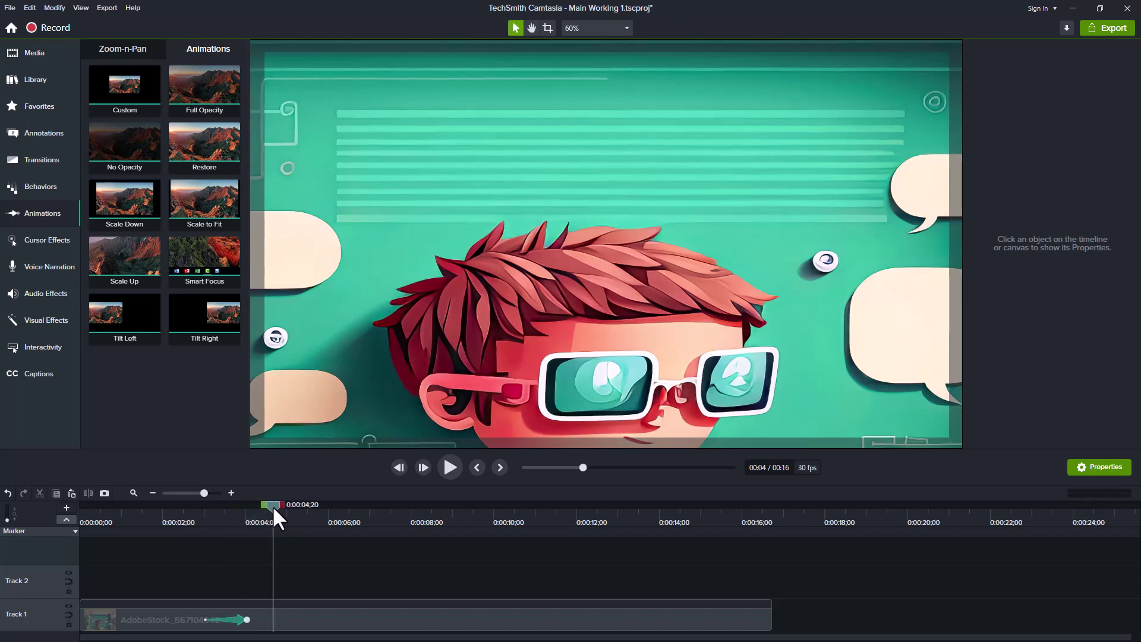
Adjust the Scale Up animation's length so it ends at about 0:00:04;19.
{"action": "left_click", "coordinate": [246, 619]}
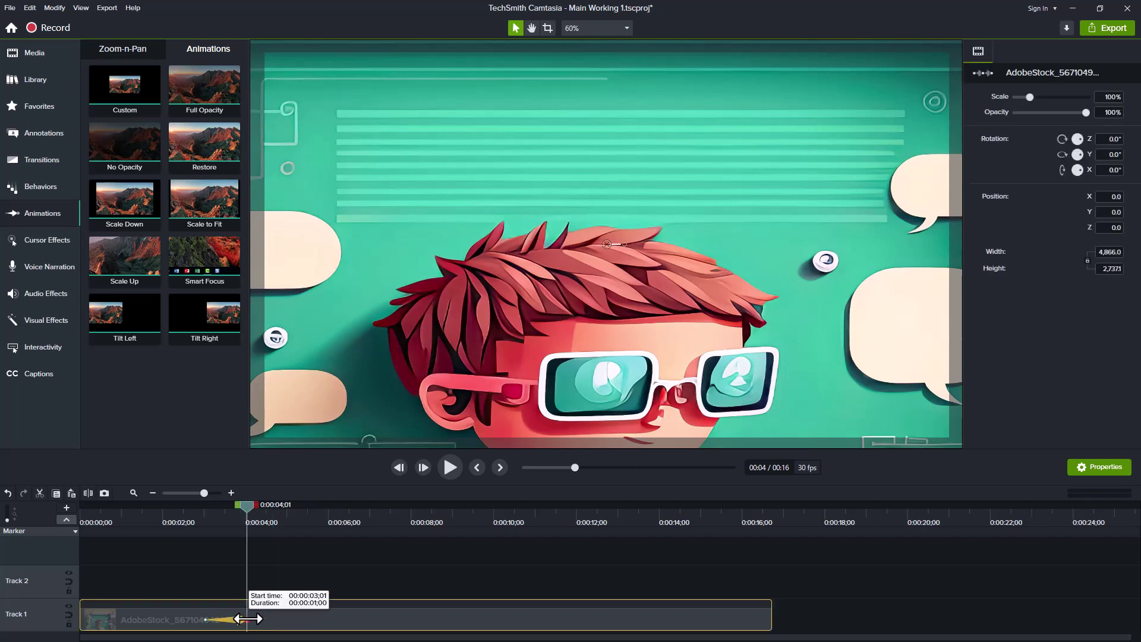
{"action": "left_click_drag", "start_coordinate": [246, 618], "coordinate": [279, 619]}
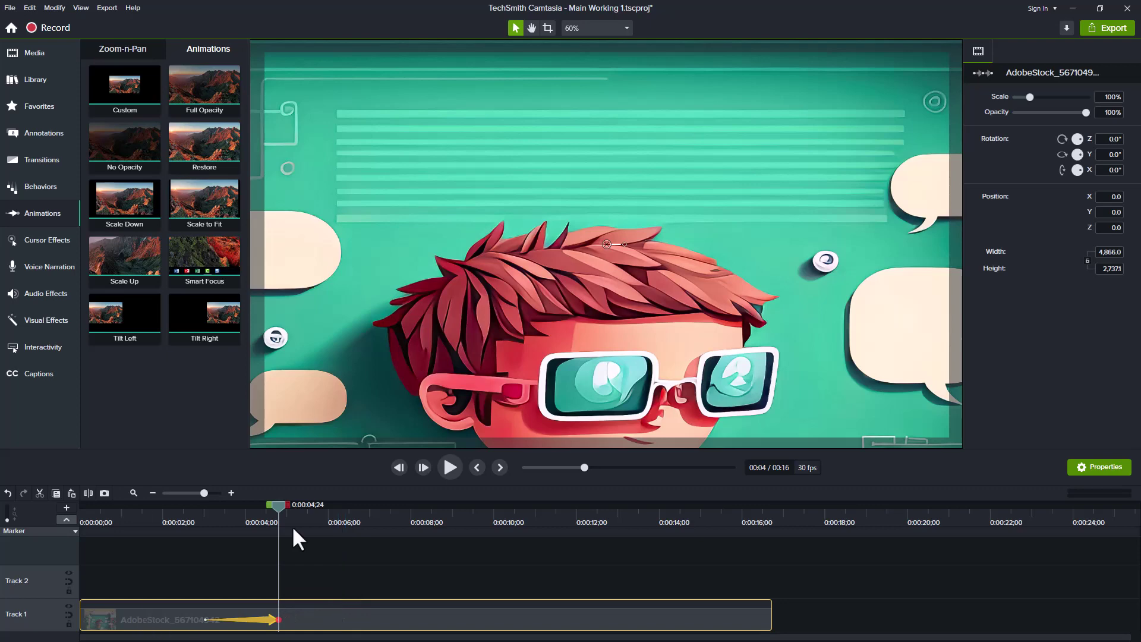
{"action": "left_click_drag", "start_coordinate": [273, 505], "coordinate": [282, 527]}
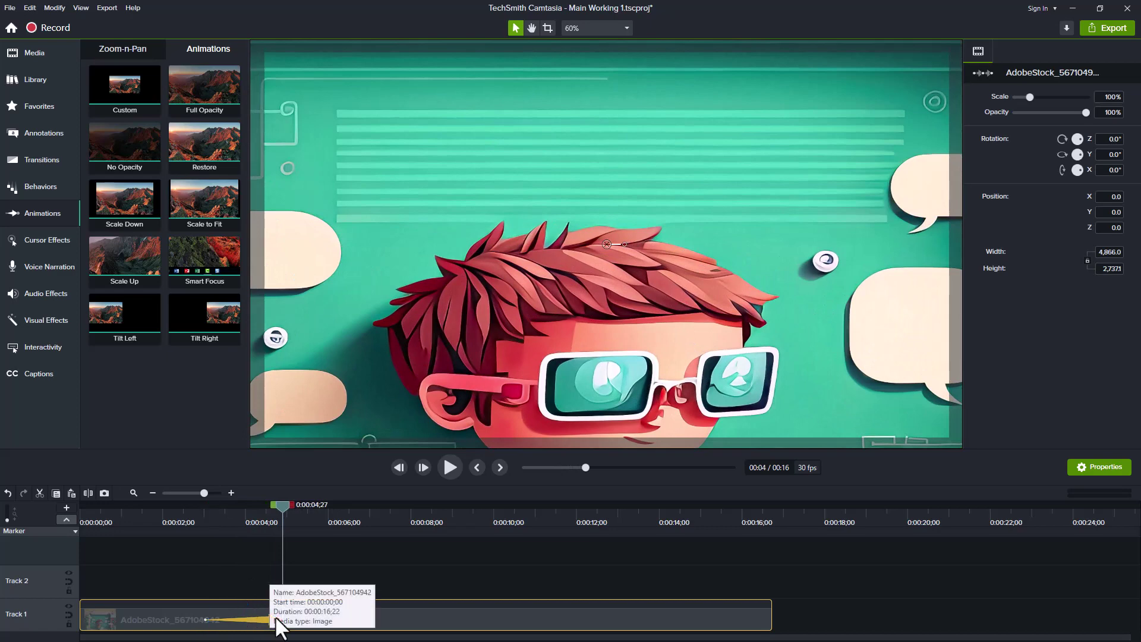
{"action": "left_click_drag", "start_coordinate": [275, 618], "coordinate": [229, 619]}
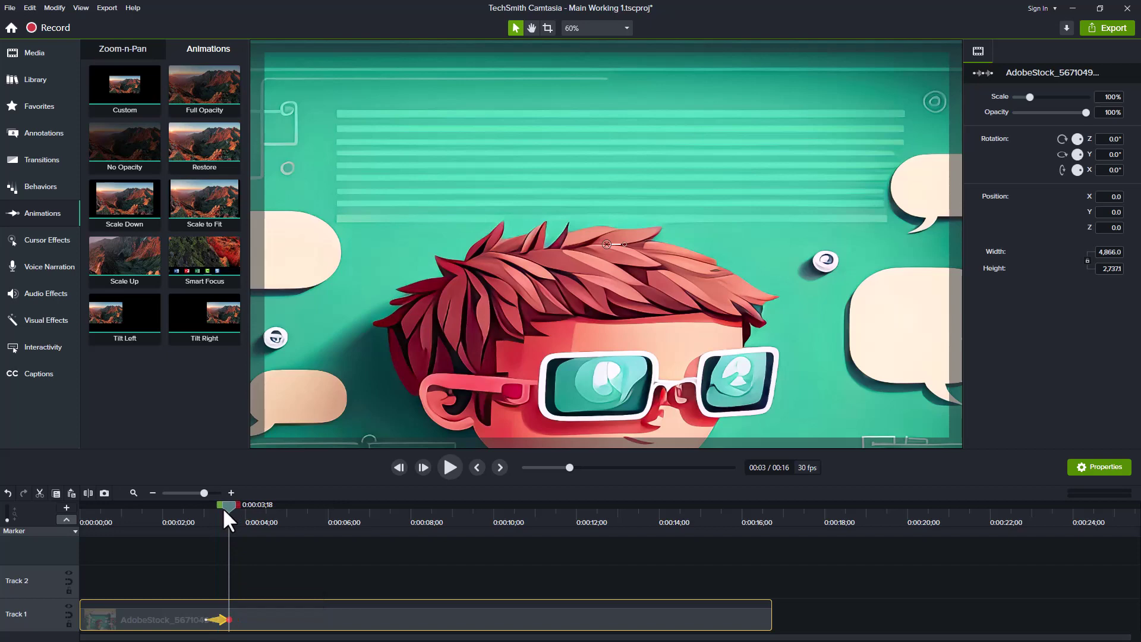
{"action": "left_click_drag", "start_coordinate": [224, 508], "coordinate": [277, 505]}
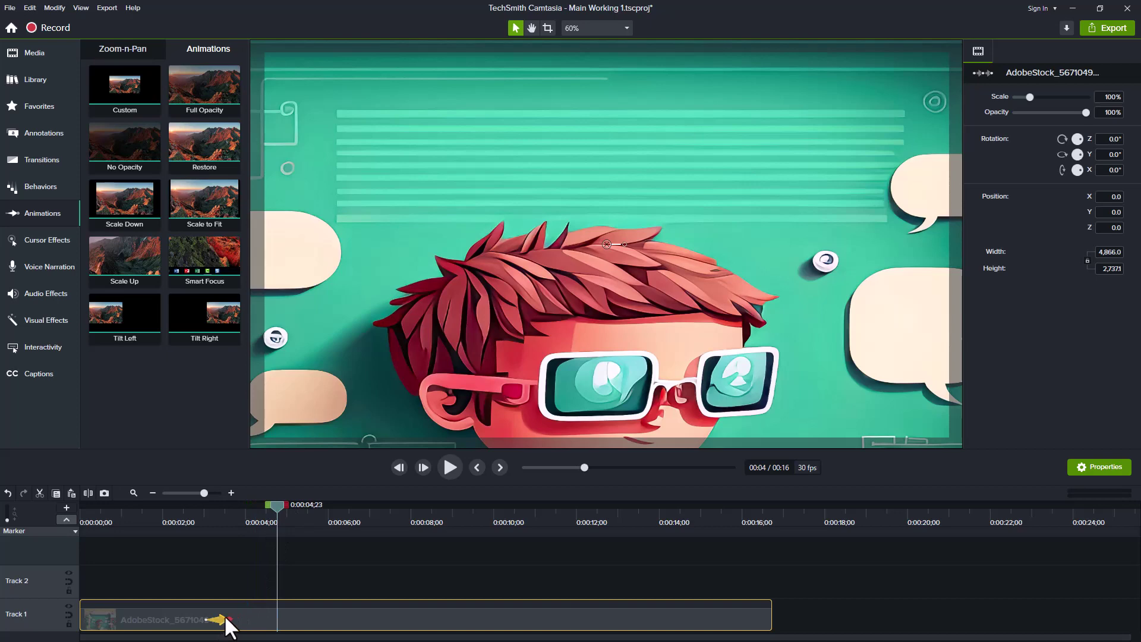
{"action": "left_click_drag", "start_coordinate": [229, 620], "coordinate": [271, 620]}
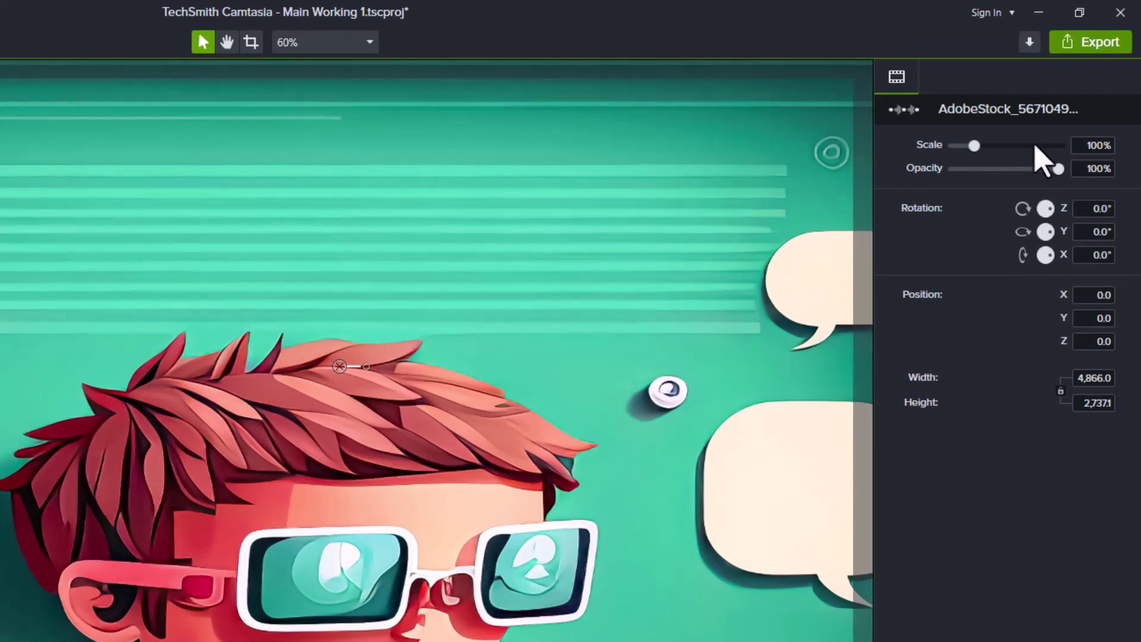
Set the clip's Scale property to 150.
{"action": "left_click", "coordinate": [1100, 145]}
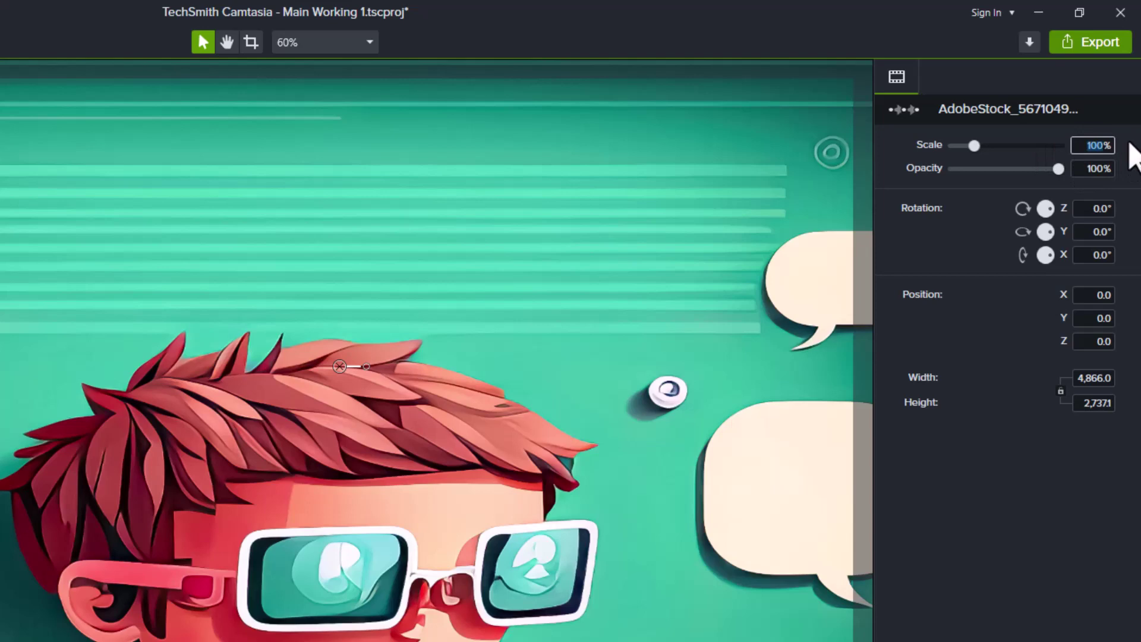
{"action": "type", "text": "150"}
{"action": "key", "text": "Return"}
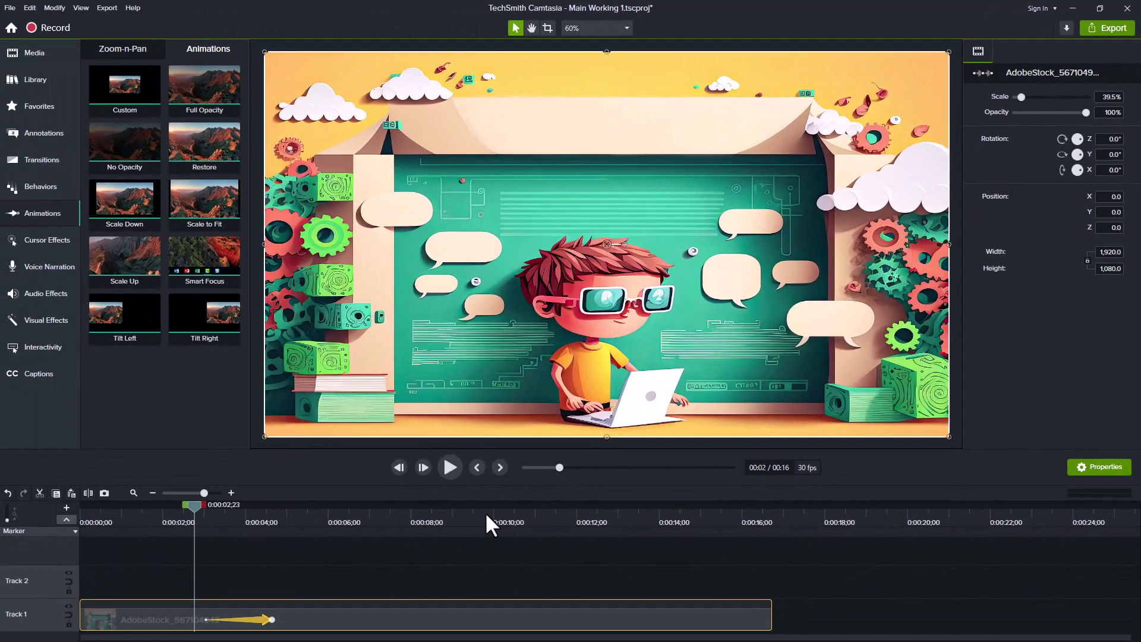
Play back the 150% zoom, then scrub back to view it mid-zoom.
{"action": "key", "text": "space"}
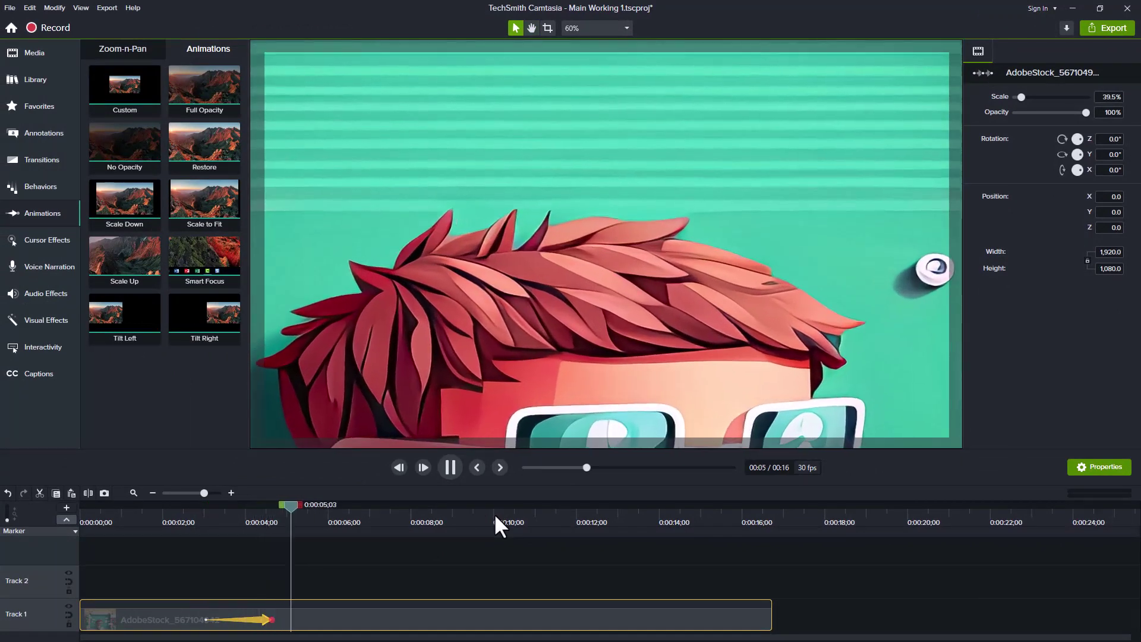
{"action": "key", "text": "space"}
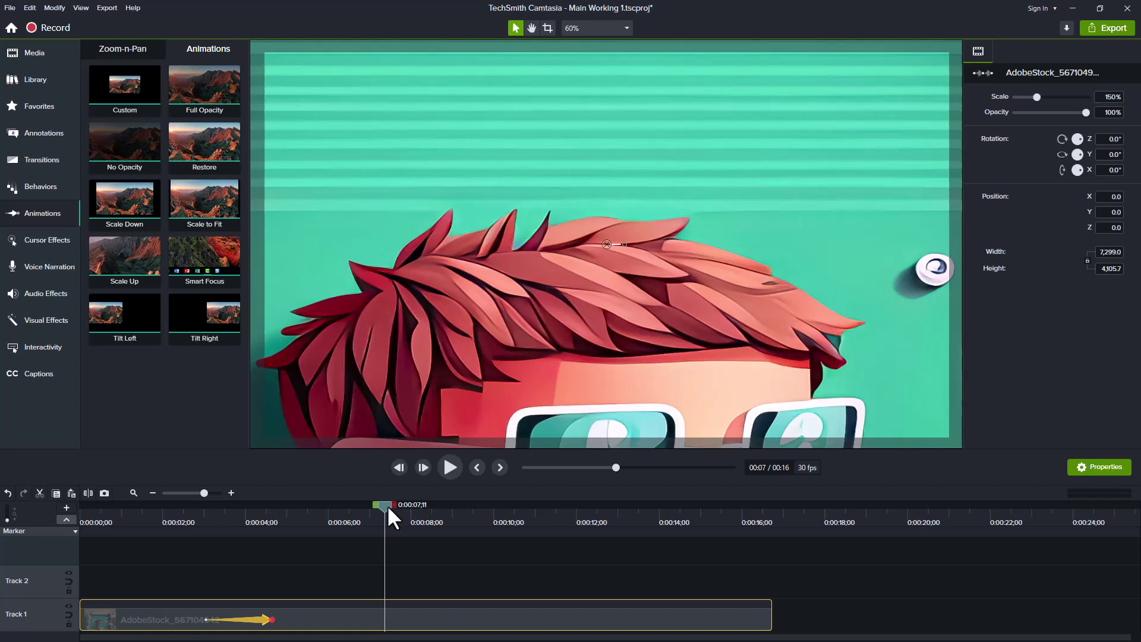
{"action": "left_click_drag", "start_coordinate": [387, 505], "coordinate": [249, 551]}
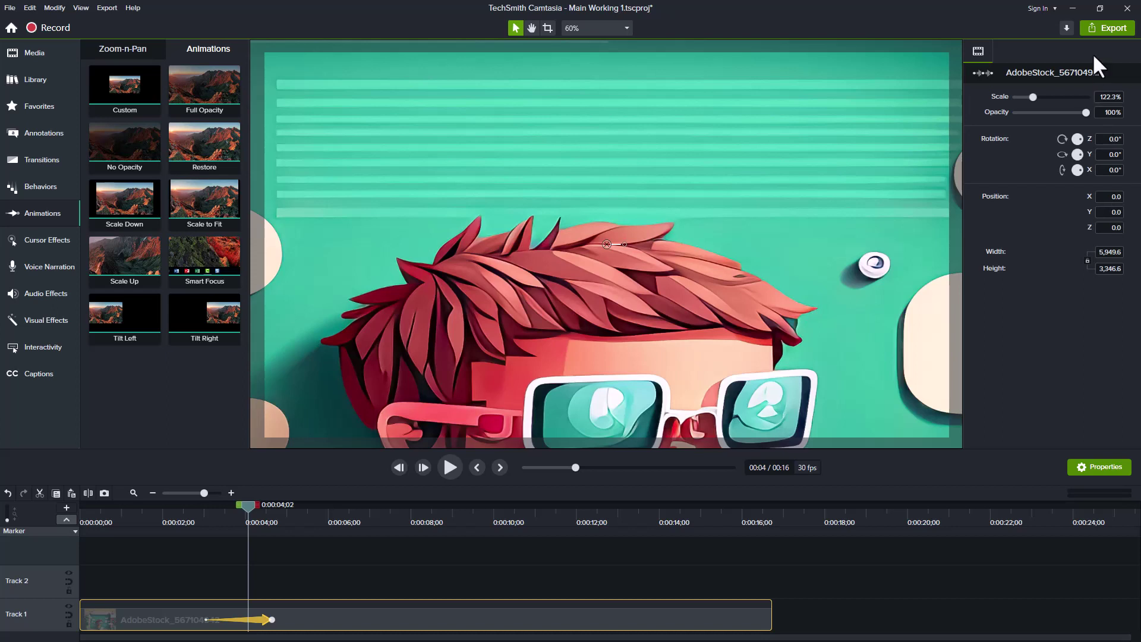
Re-enter 150 for Scale, then scrub past four seconds to confirm the full close-up.
{"action": "left_click", "coordinate": [1102, 97]}
{"action": "type", "text": "150"}
{"action": "key", "text": "Return"}
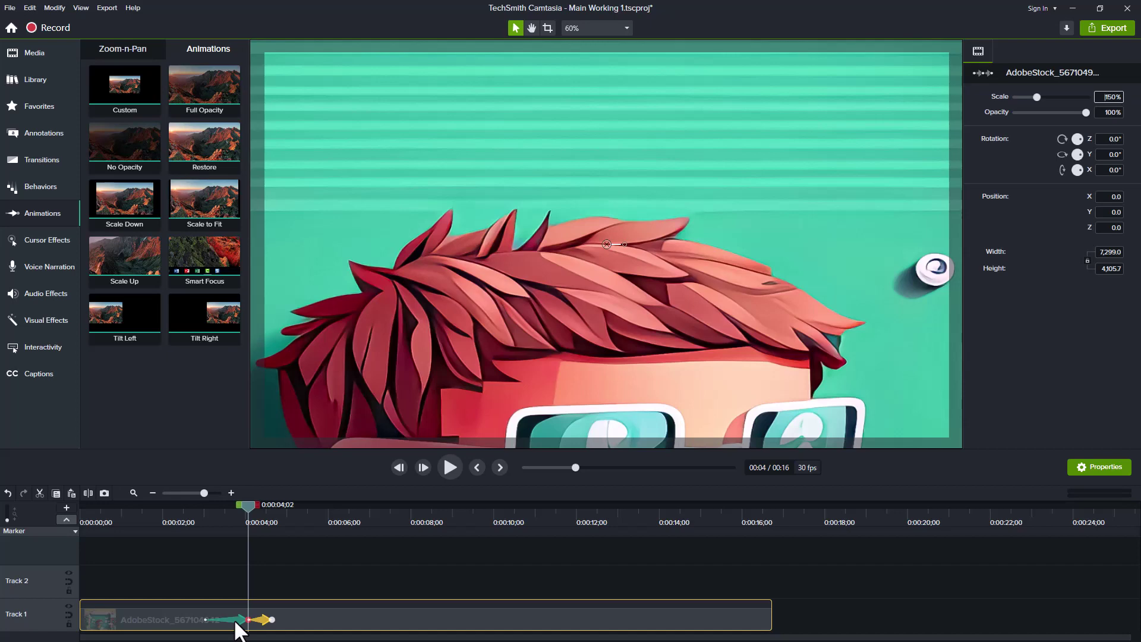
{"action": "left_click_drag", "start_coordinate": [237, 508], "coordinate": [270, 534]}
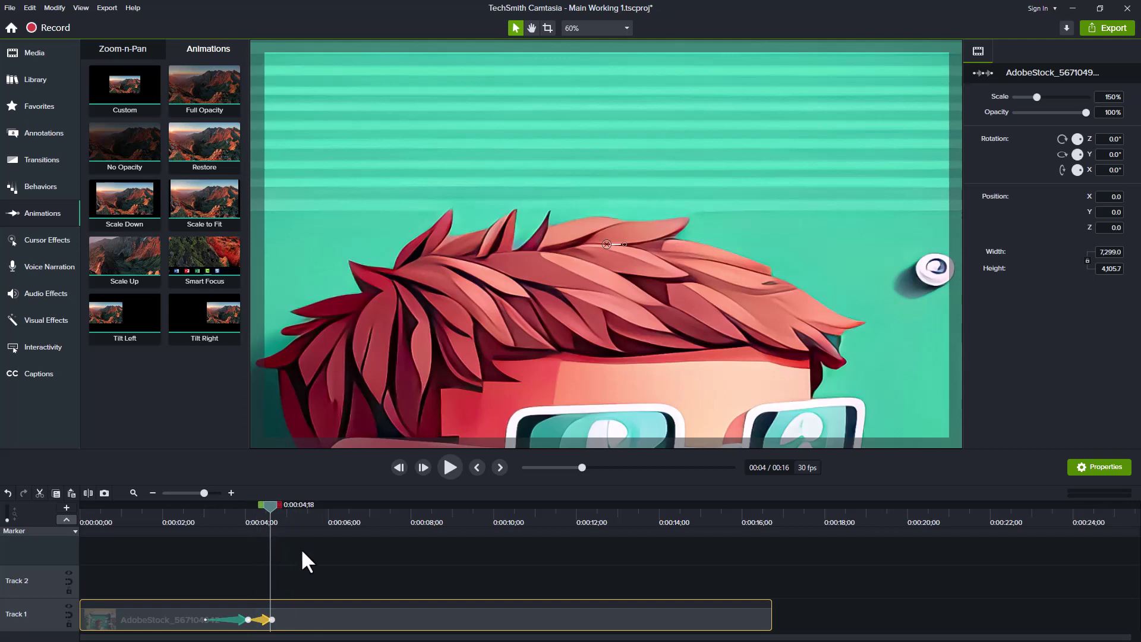
{"action": "left_click", "coordinate": [277, 510]}
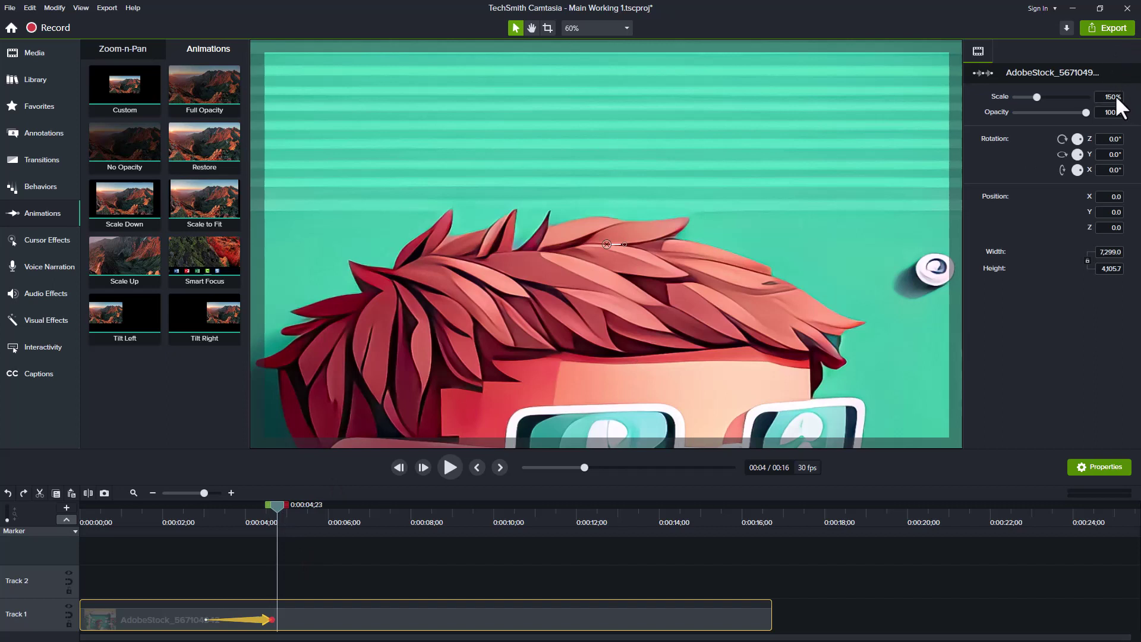
At the zoom's end, drag the 150% image left and up toward the speech bubble, then preview.
{"action": "key", "text": "comma"}
{"action": "key", "text": "comma"}
{"action": "key", "text": "comma"}
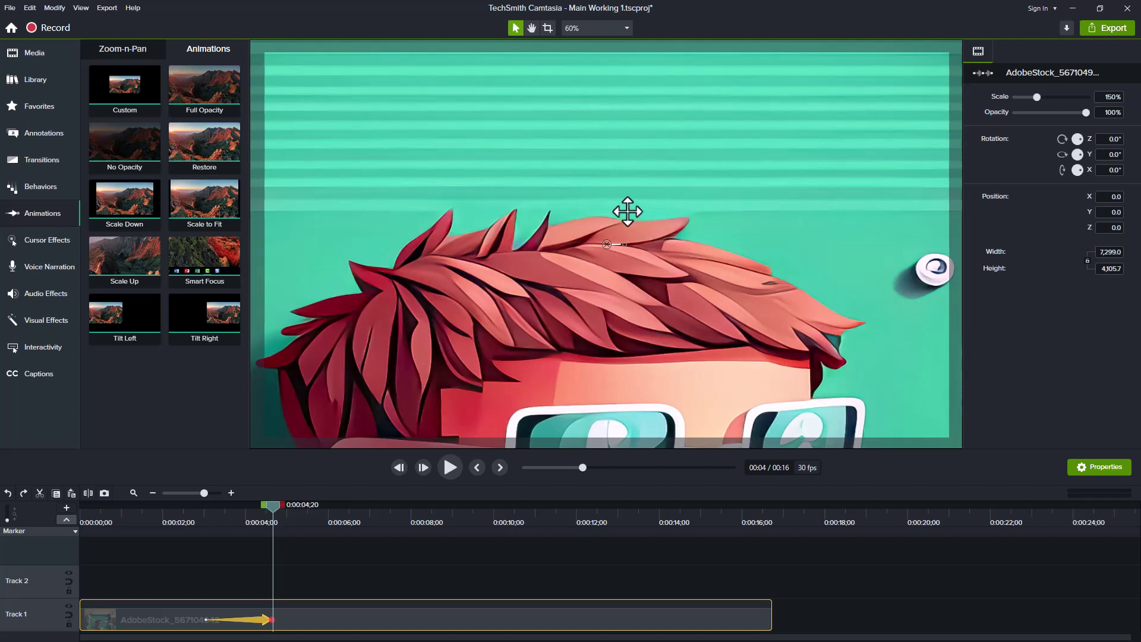
{"action": "left_click_drag", "start_coordinate": [627, 211], "coordinate": [211, 341]}
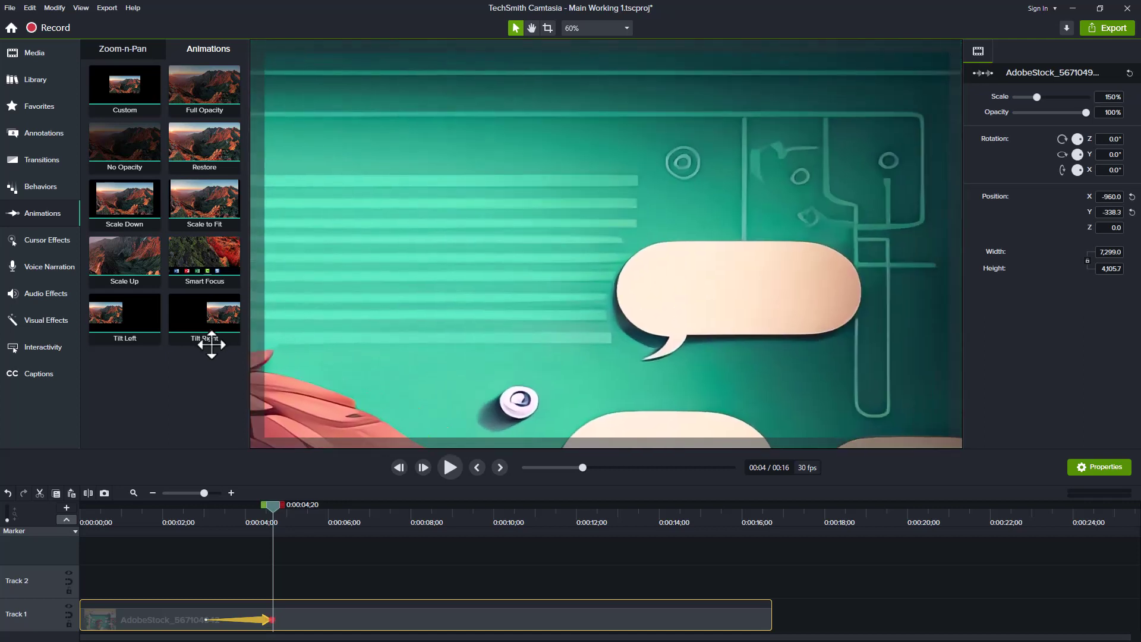
{"action": "right_click", "coordinate": [214, 346]}
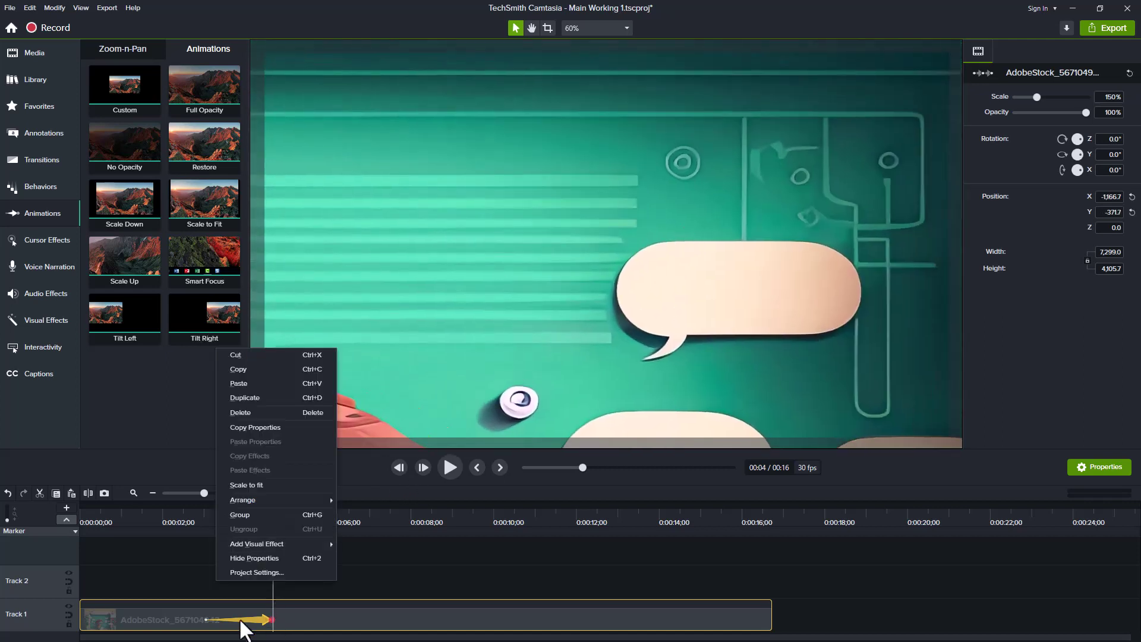
{"action": "left_click", "coordinate": [187, 578]}
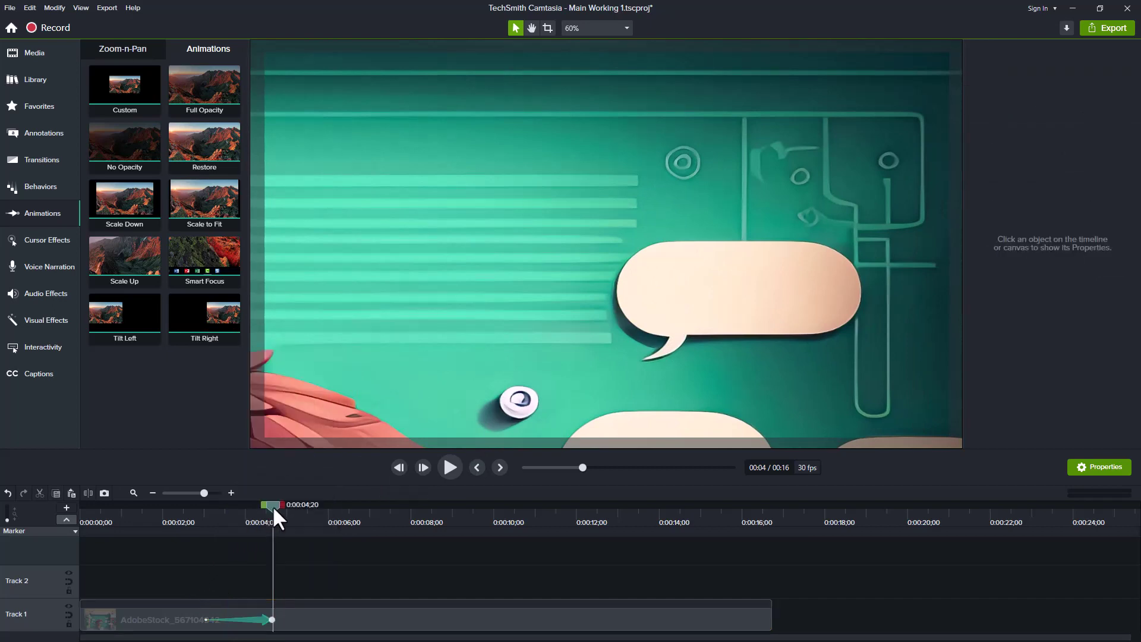
{"action": "mouse_move", "coordinate": [272, 505]}
{"action": "left_mouse_down"}
{"action": "mouse_move", "coordinate": [161, 530]}
{"action": "mouse_move", "coordinate": [301, 511]}
{"action": "mouse_move", "coordinate": [186, 533]}
{"action": "mouse_move", "coordinate": [284, 514]}
{"action": "left_mouse_up"}
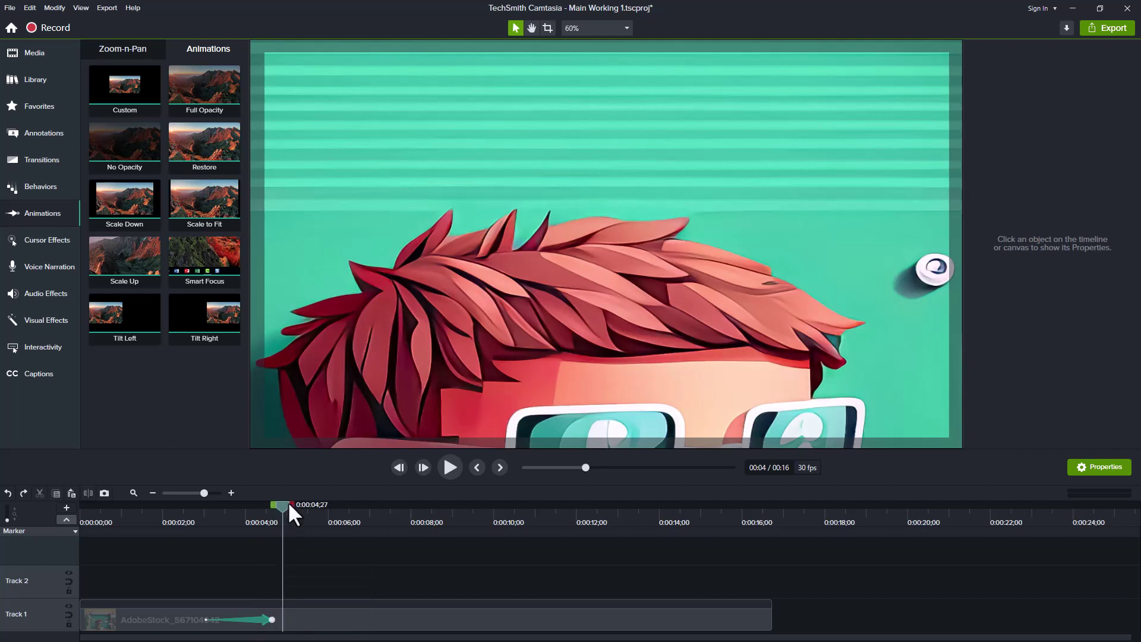
Add a Custom animation to the Track 1 clip ending around 7;21.
{"action": "left_click_drag", "start_coordinate": [283, 507], "coordinate": [398, 507]}
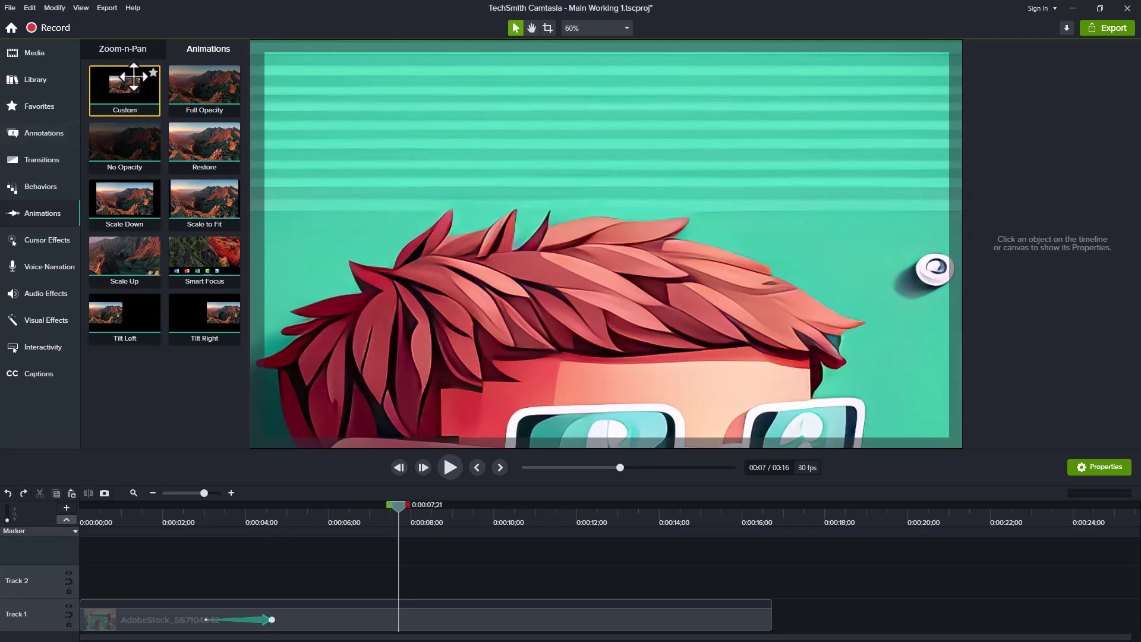
{"action": "left_click_drag", "start_coordinate": [133, 76], "coordinate": [398, 618]}
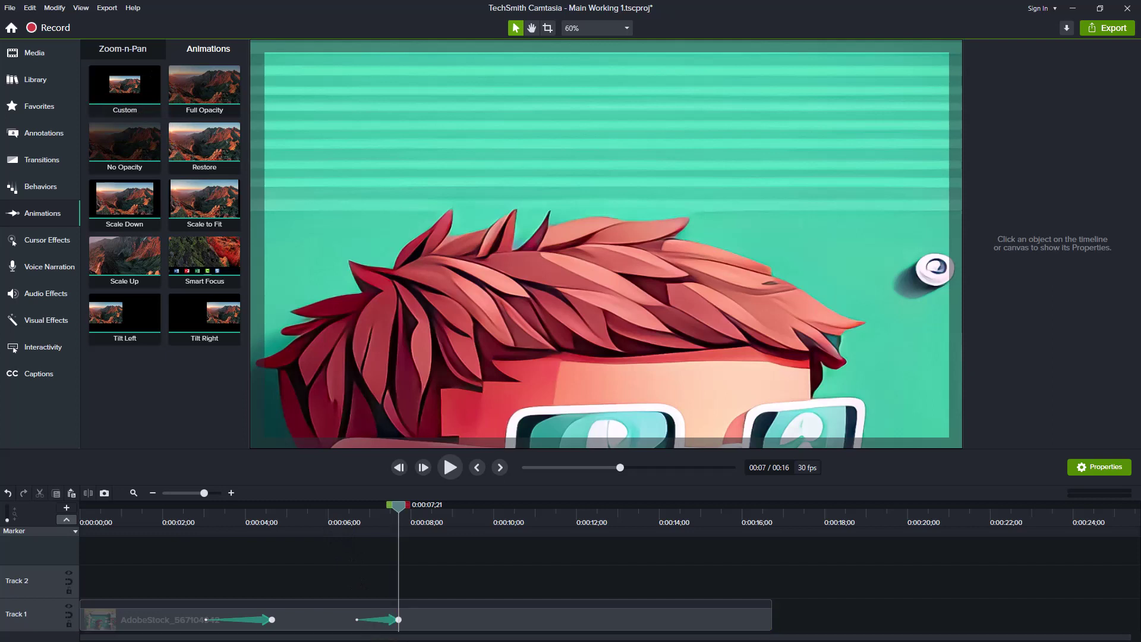
{"action": "left_click_drag", "start_coordinate": [400, 505], "coordinate": [374, 512]}
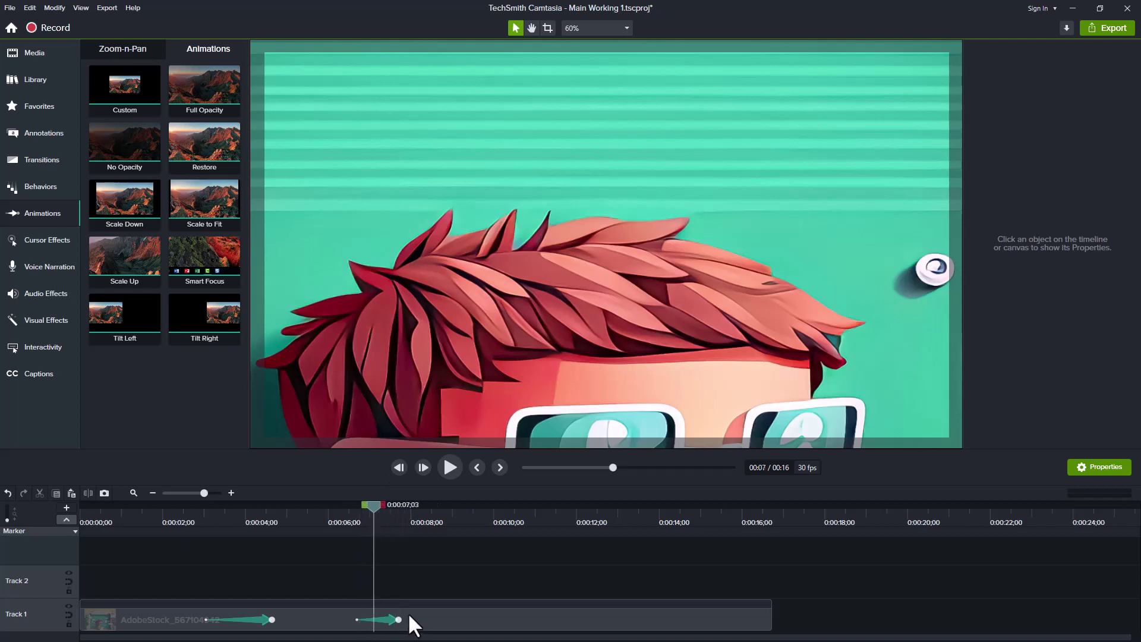
Delete the accidental extra animation created by panning the image too early.
{"action": "left_click", "coordinate": [384, 621]}
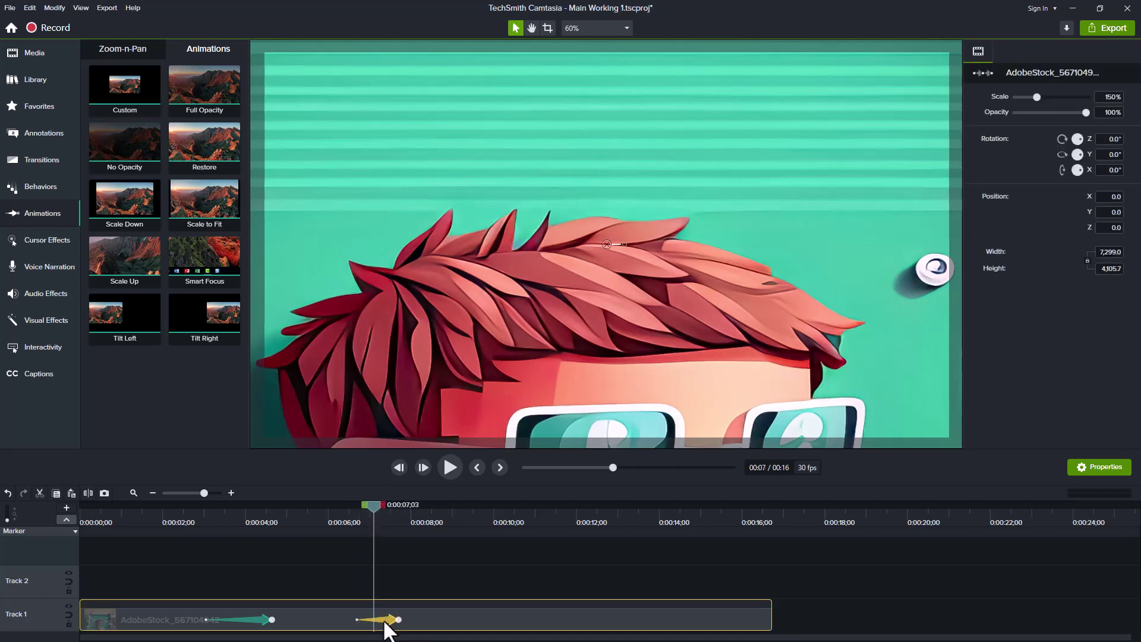
{"action": "mouse_move", "coordinate": [757, 177]}
{"action": "left_mouse_down"}
{"action": "mouse_move", "coordinate": [540, 202]}
{"action": "mouse_move", "coordinate": [435, 247]}
{"action": "mouse_move", "coordinate": [339, 245]}
{"action": "mouse_move", "coordinate": [327, 232]}
{"action": "left_mouse_up"}
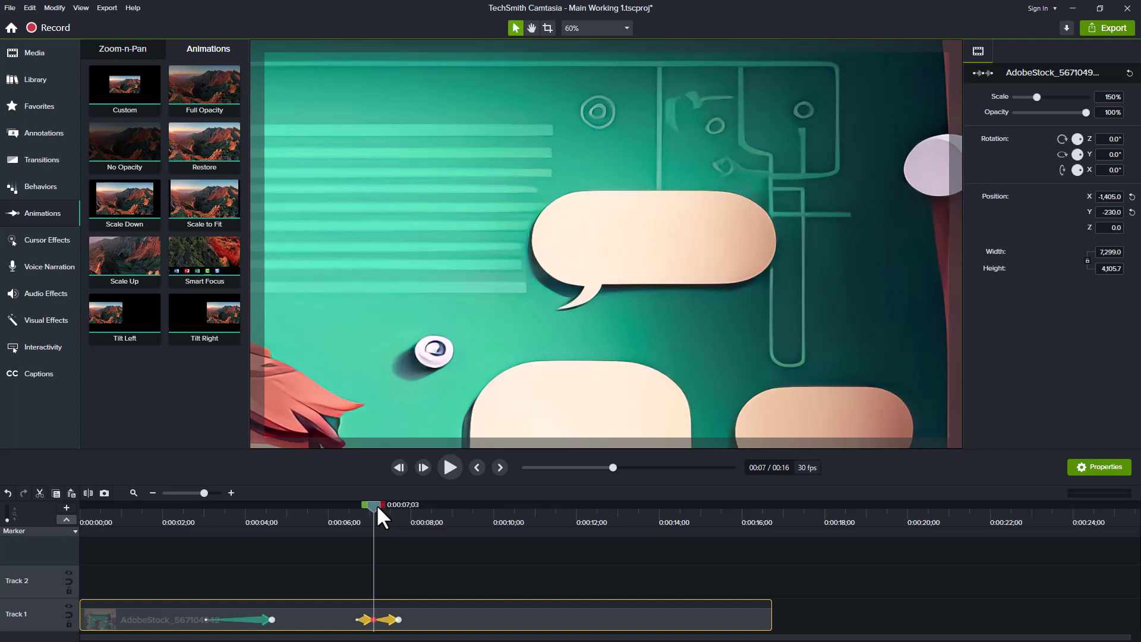
{"action": "key", "text": "Delete"}
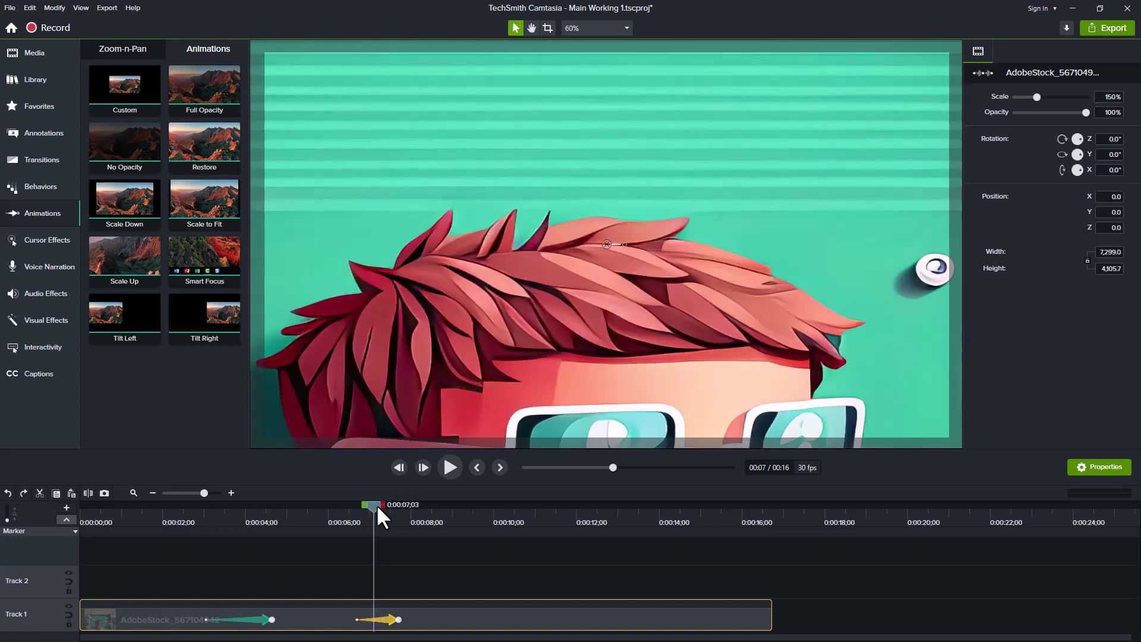
At the second animation's end, pan the 150% image so the speech bubble fills the frame.
{"action": "left_click_drag", "start_coordinate": [389, 505], "coordinate": [407, 511]}
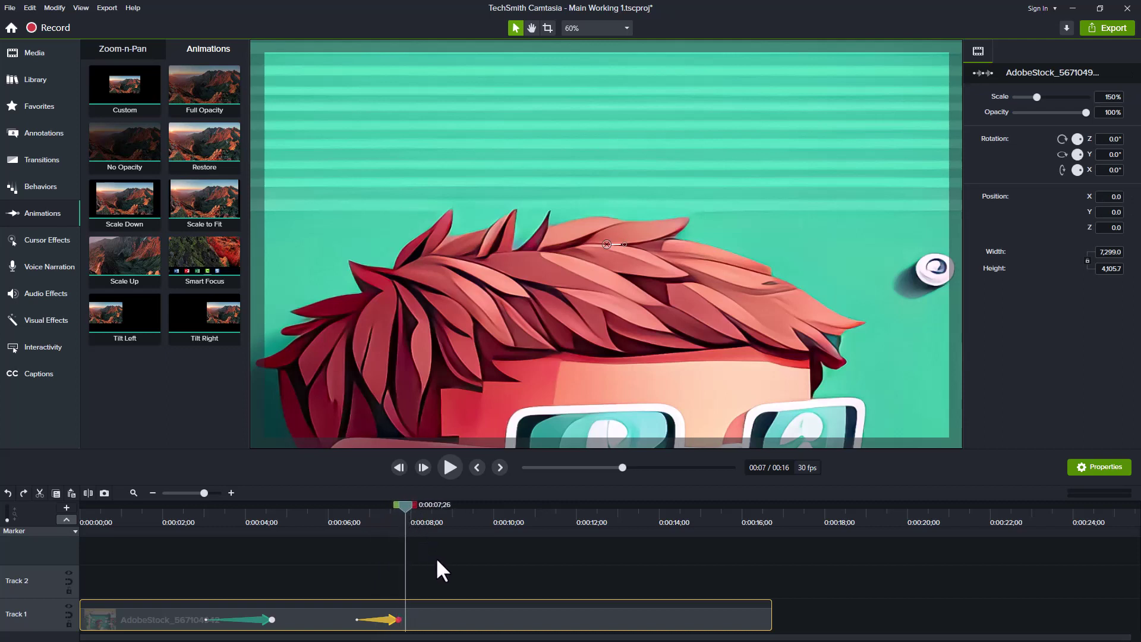
{"action": "left_click_drag", "start_coordinate": [741, 152], "coordinate": [240, 253]}
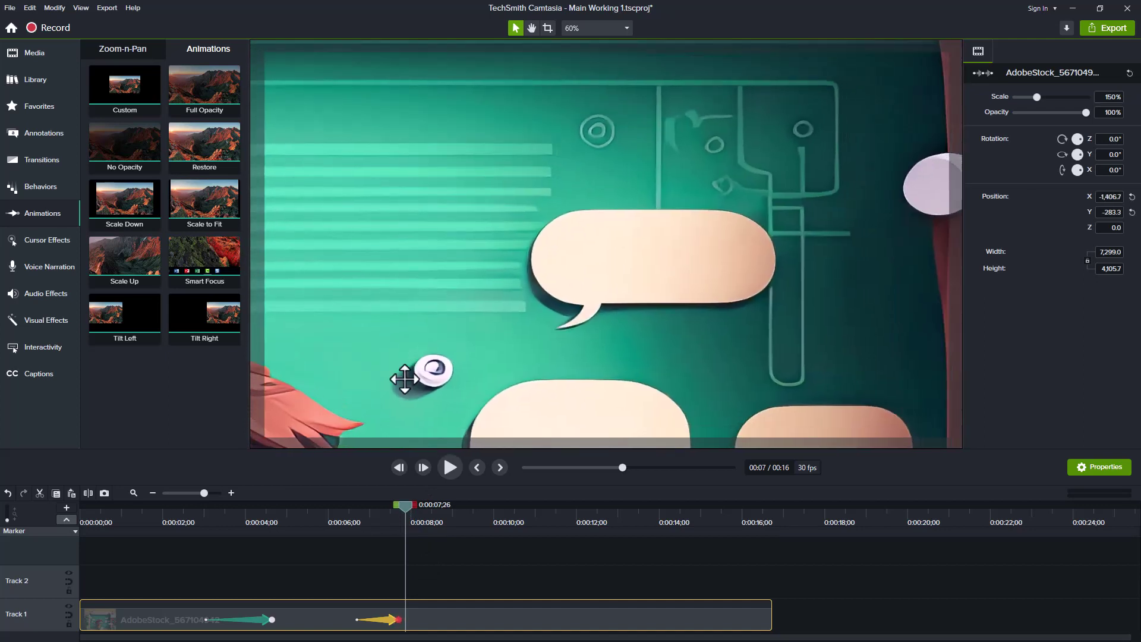
{"action": "left_click", "coordinate": [438, 611]}
{"action": "left_click_drag", "start_coordinate": [403, 504], "coordinate": [408, 555]}
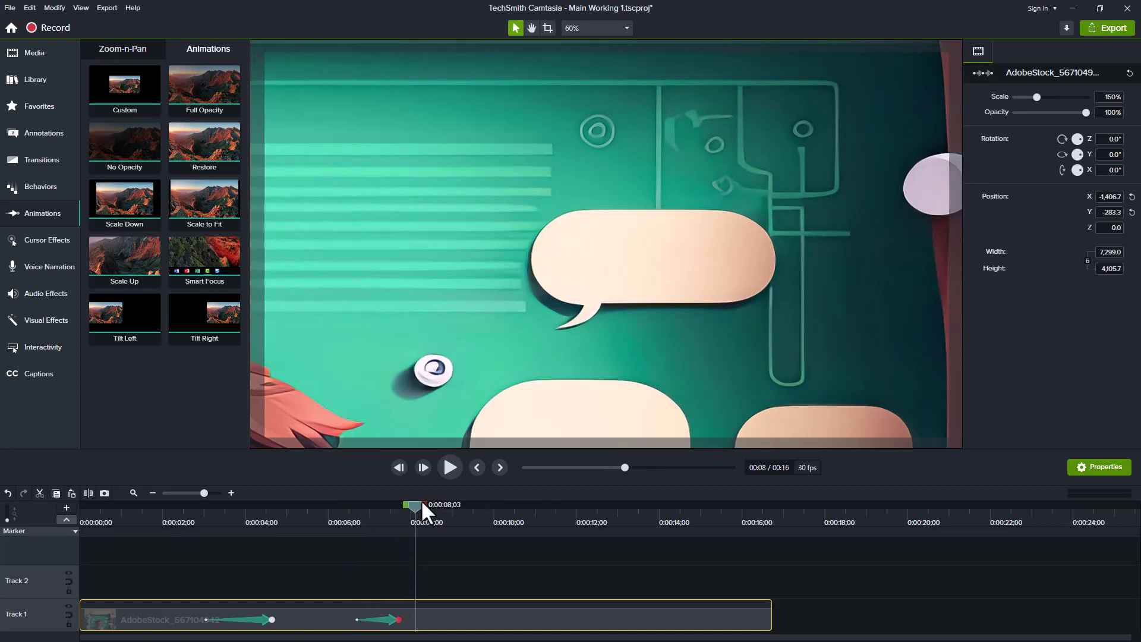
Add a Scale to Fit animation after the pan, zooming out by about 9;10.
{"action": "mouse_move", "coordinate": [417, 509]}
{"action": "left_mouse_down"}
{"action": "mouse_move", "coordinate": [324, 539]}
{"action": "mouse_move", "coordinate": [447, 525]}
{"action": "left_mouse_up"}
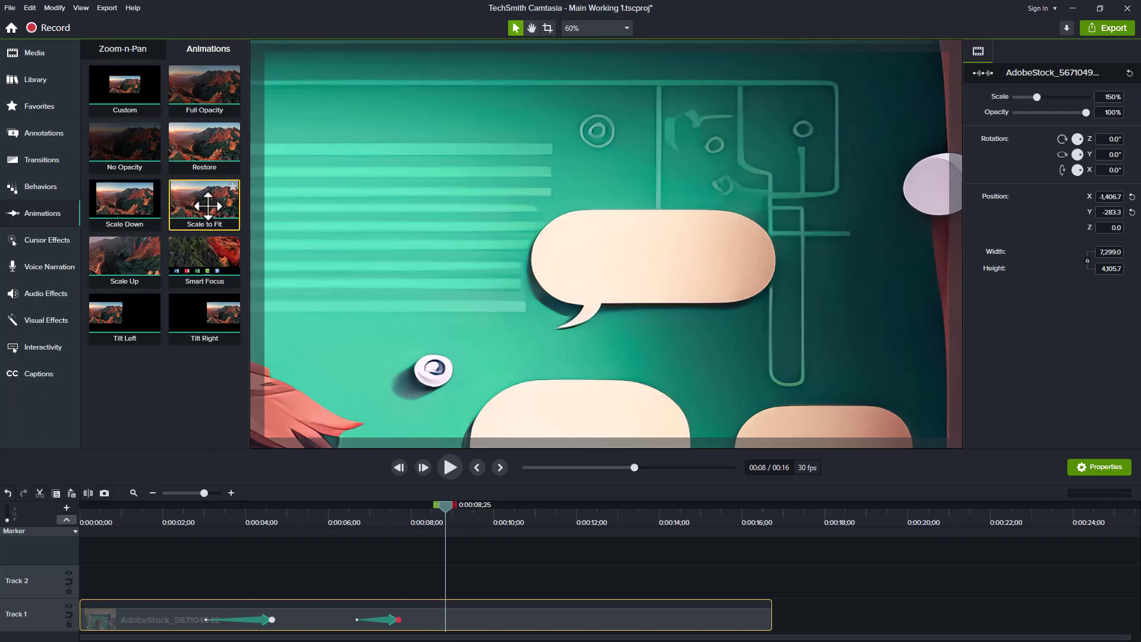
{"action": "left_click_drag", "start_coordinate": [208, 206], "coordinate": [461, 613]}
{"action": "left_click", "coordinate": [461, 512]}
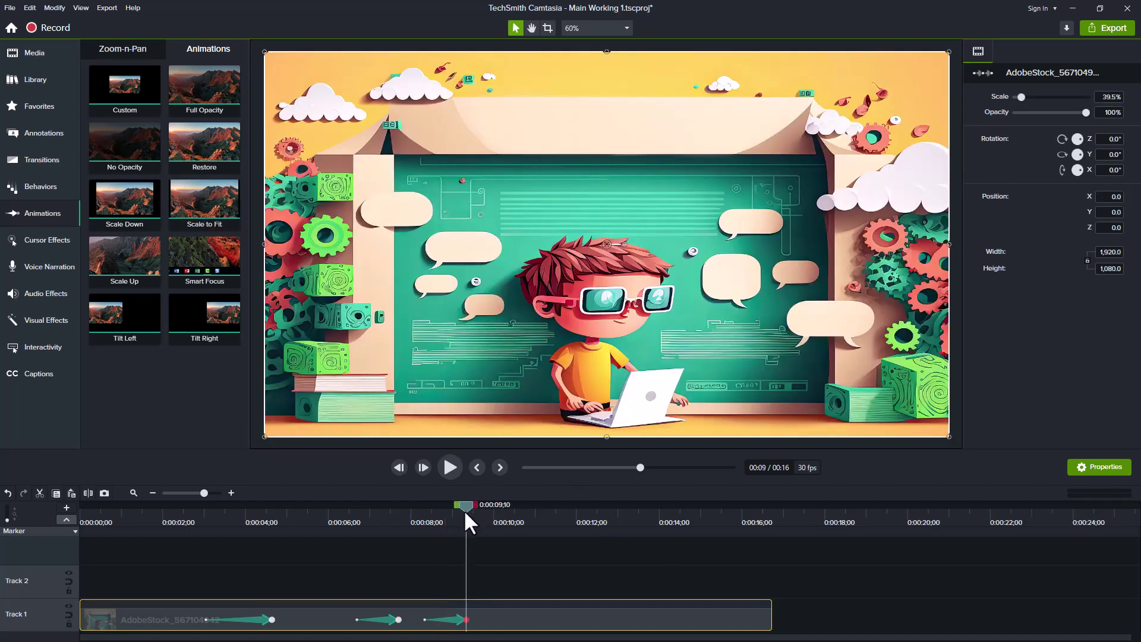
{"action": "left_click_drag", "start_coordinate": [465, 512], "coordinate": [476, 565]}
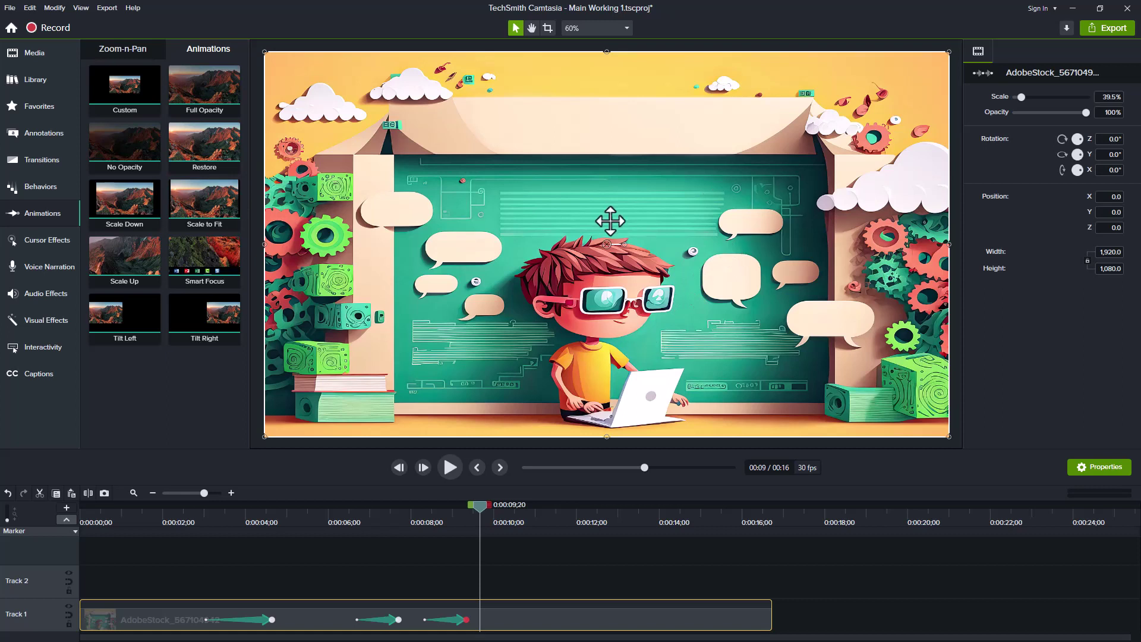
Undo the Scale to Fit animation and add a Custom animation ending around 11;03.
{"action": "key", "text": "ctrl+z"}
{"action": "key", "text": "ctrl+z"}
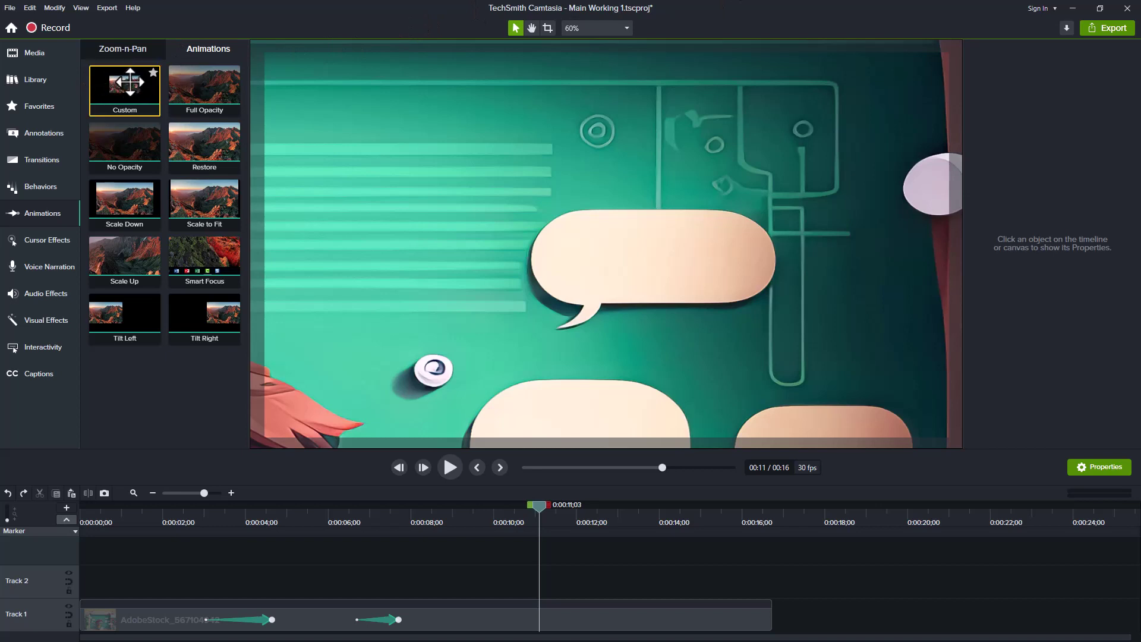
{"action": "left_click_drag", "start_coordinate": [130, 81], "coordinate": [546, 623]}
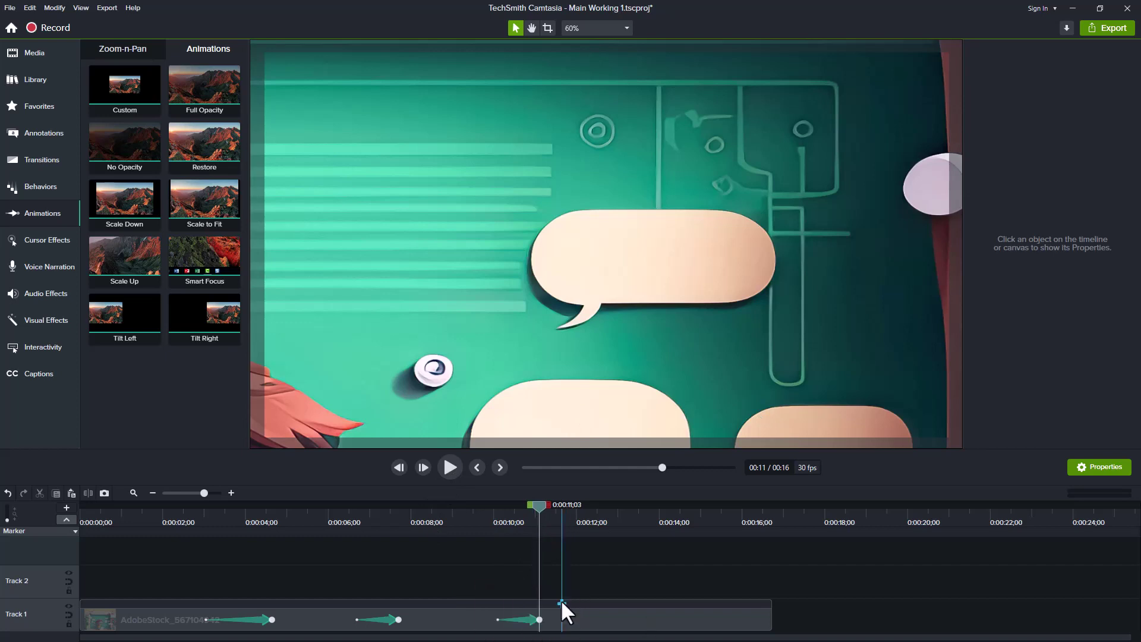
{"action": "left_click_drag", "start_coordinate": [543, 505], "coordinate": [472, 527]}
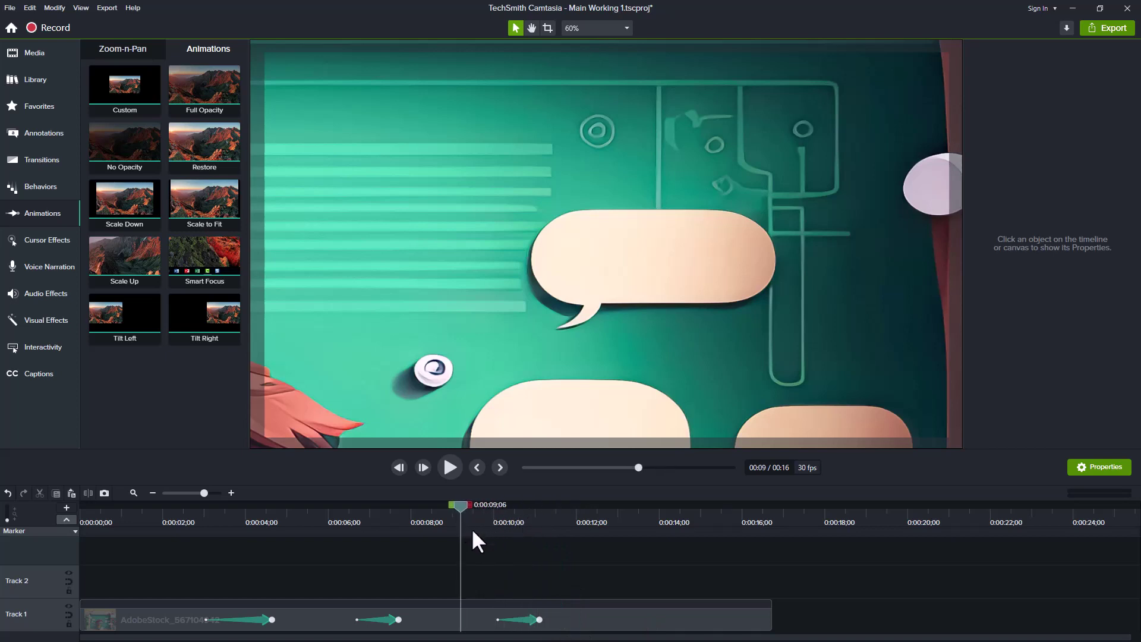
At the third animation's end, reset Position Y and X to 0, centring the 150% image.
{"action": "left_click", "coordinate": [524, 620]}
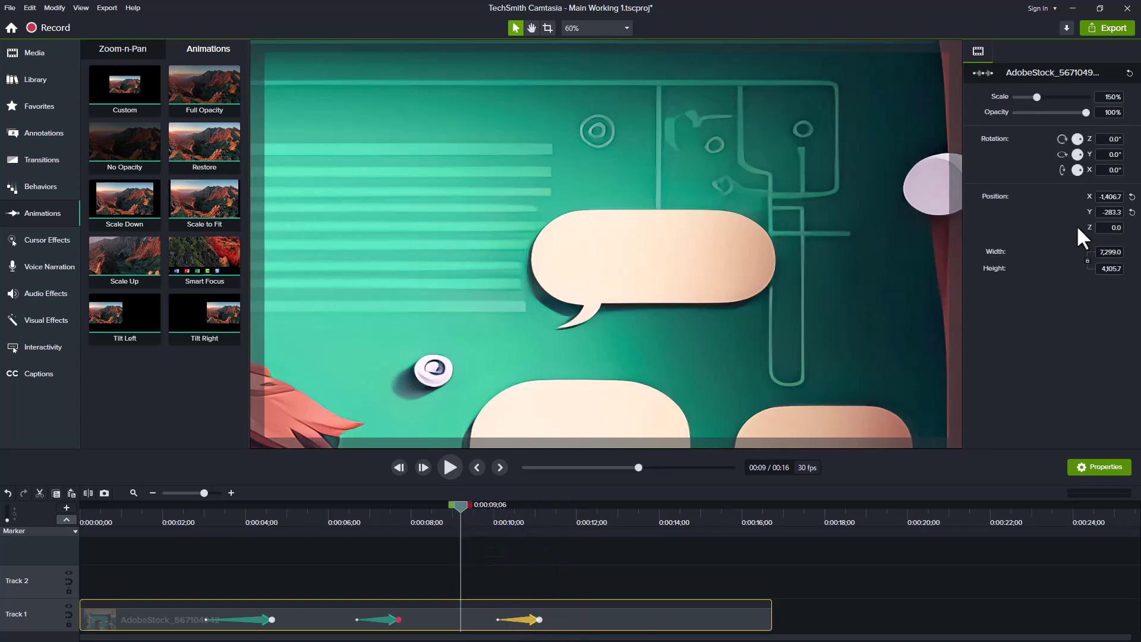
{"action": "left_click_drag", "start_coordinate": [459, 507], "coordinate": [329, 539]}
{"action": "left_click_drag", "start_coordinate": [461, 544], "coordinate": [542, 558]}
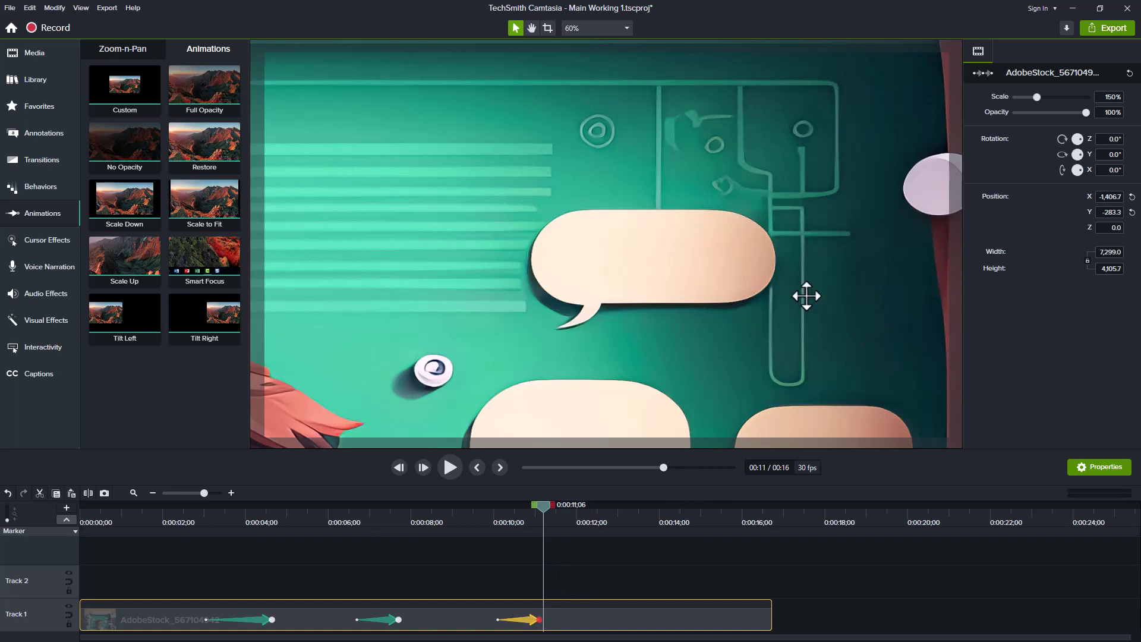
{"action": "left_click_drag", "start_coordinate": [543, 504], "coordinate": [553, 504]}
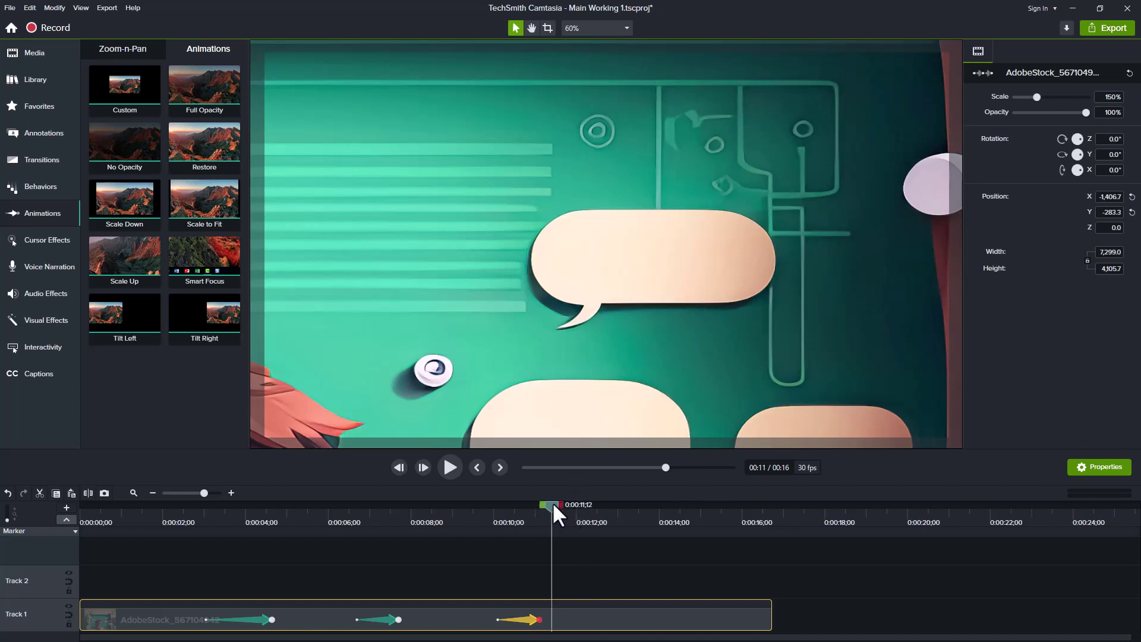
{"action": "left_click", "coordinate": [1133, 212]}
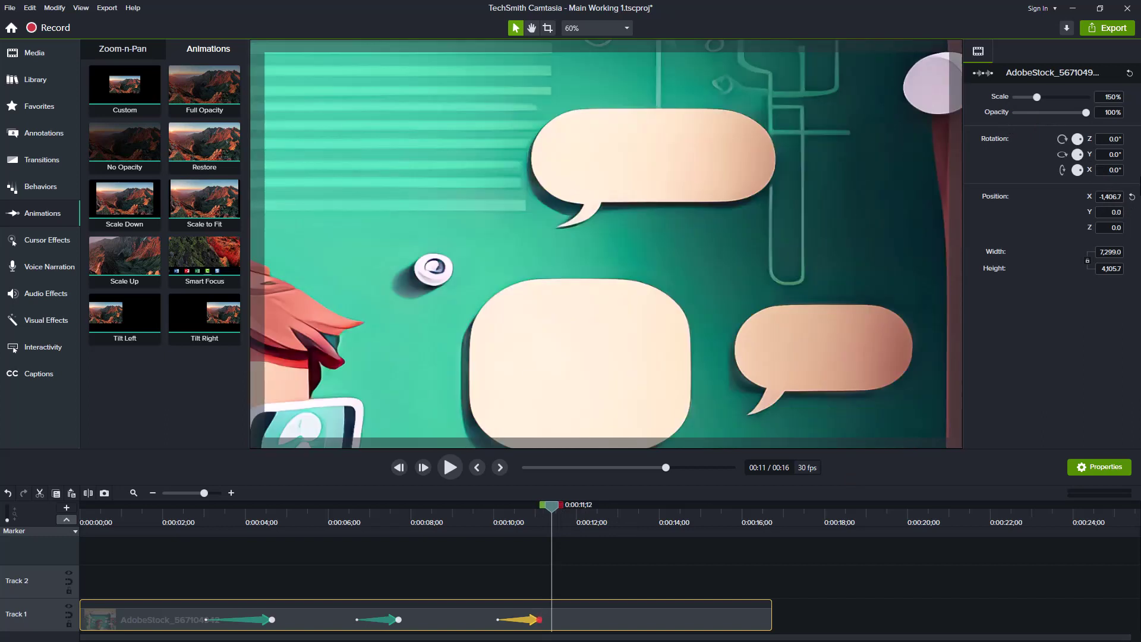
{"action": "left_click", "coordinate": [1132, 197]}
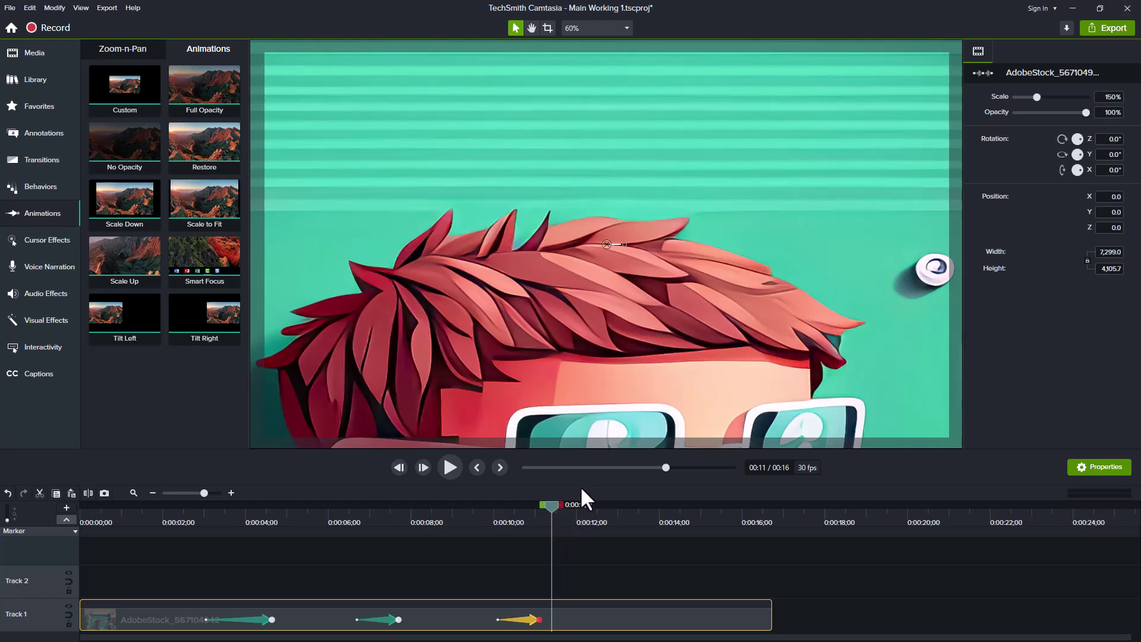
Set the third animation's end Scale to the original 39.5% to restore the full illustration.
{"action": "left_click_drag", "start_coordinate": [551, 508], "coordinate": [172, 547]}
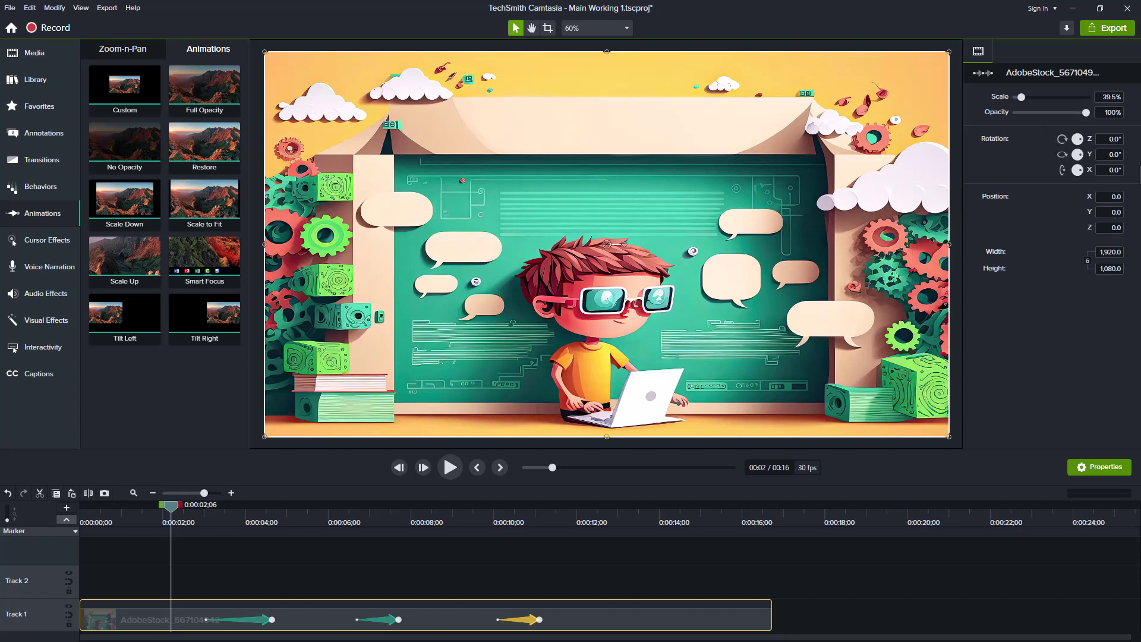
{"action": "left_click", "coordinate": [1104, 97]}
{"action": "left_click", "coordinate": [557, 516]}
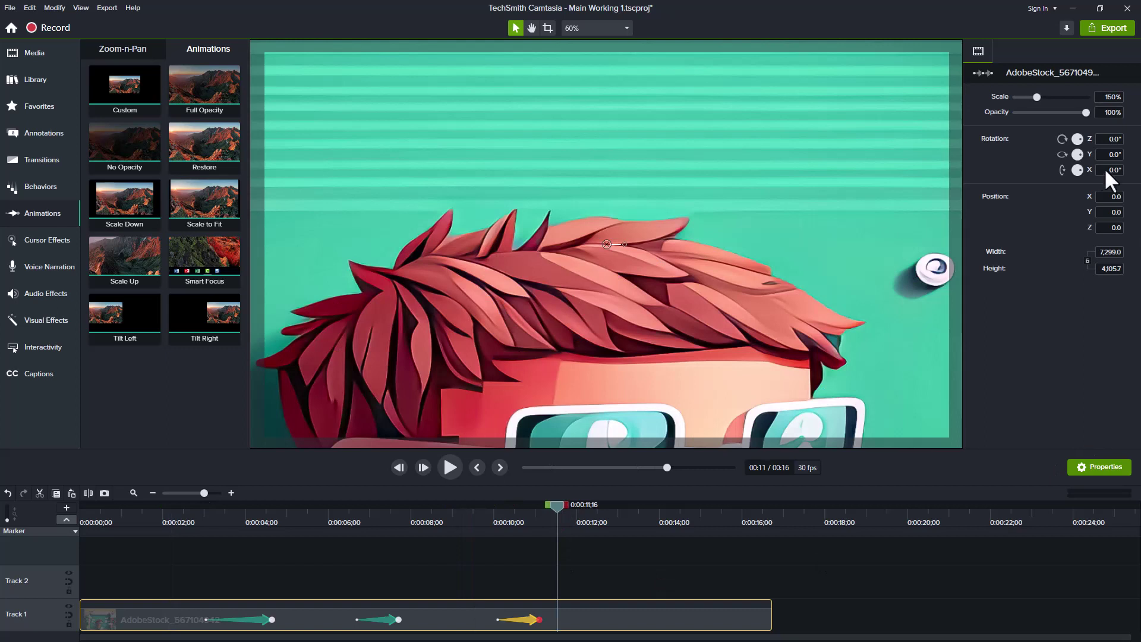
{"action": "left_click", "coordinate": [1103, 98]}
{"action": "type", "text": "39.5"}
{"action": "key", "text": "Return"}
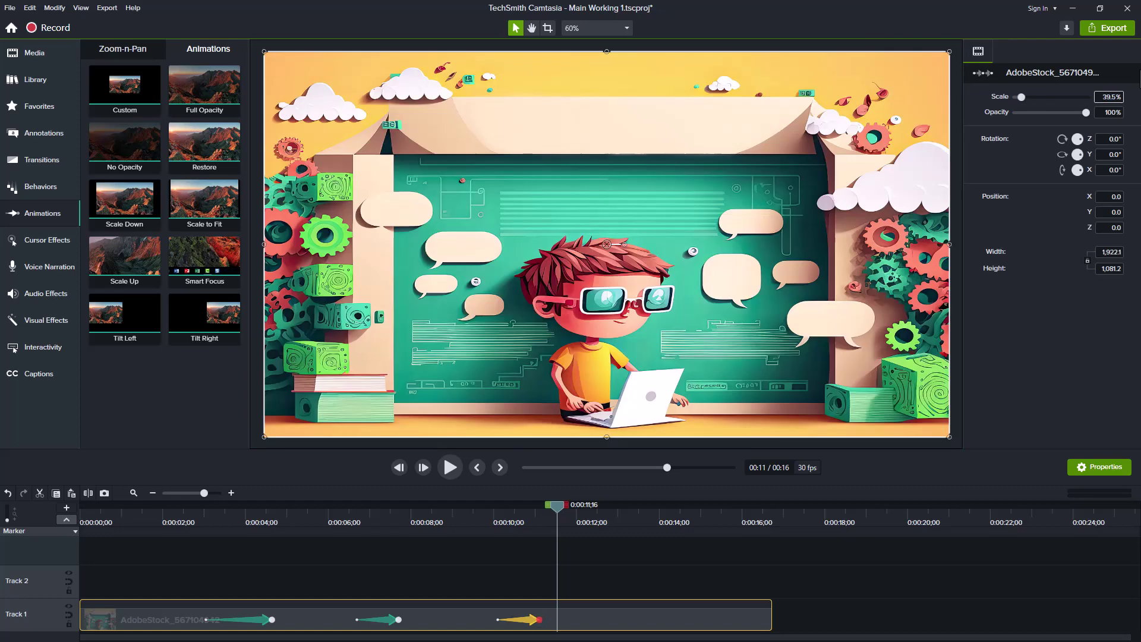
{"action": "left_click", "coordinate": [562, 613]}
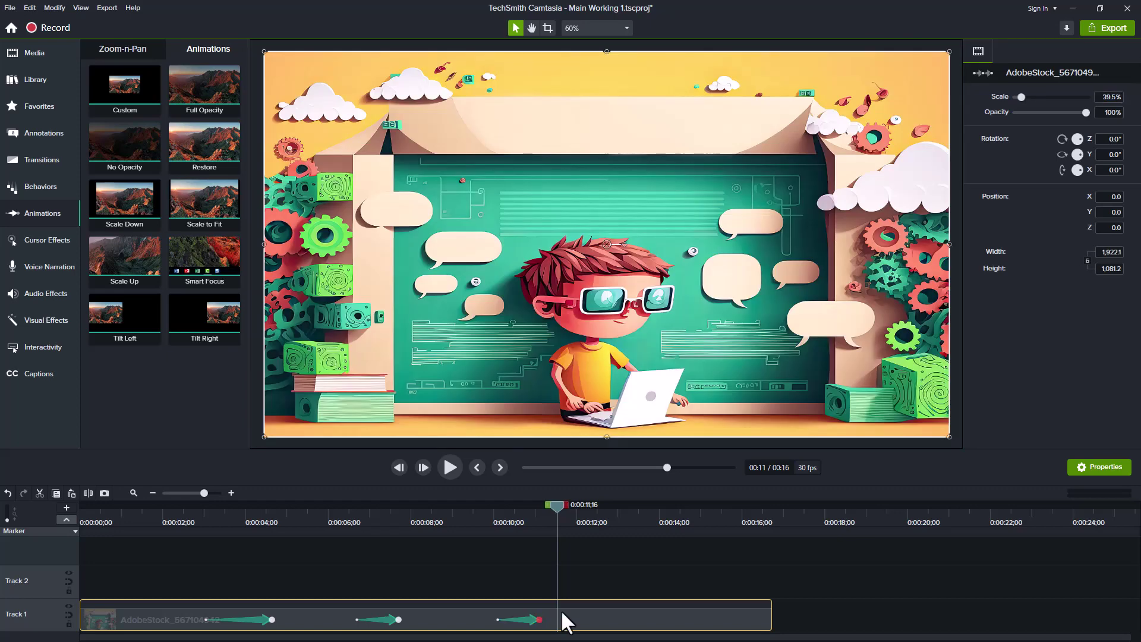